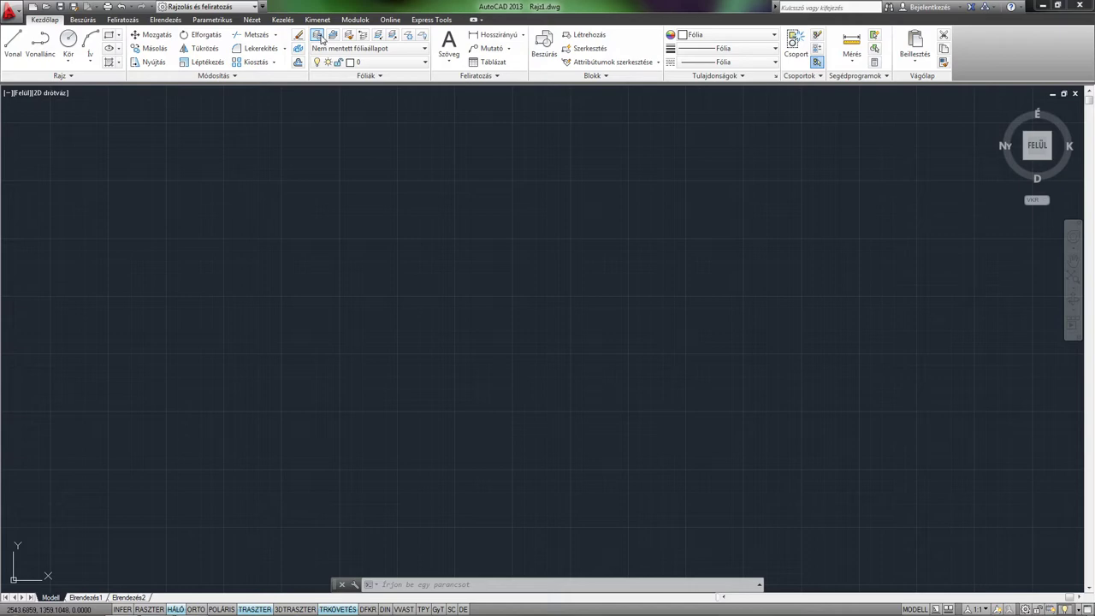
# - Add a new layer 'kontur' coloured yellow and set it as the current layer
pyautogui.click(318, 35)
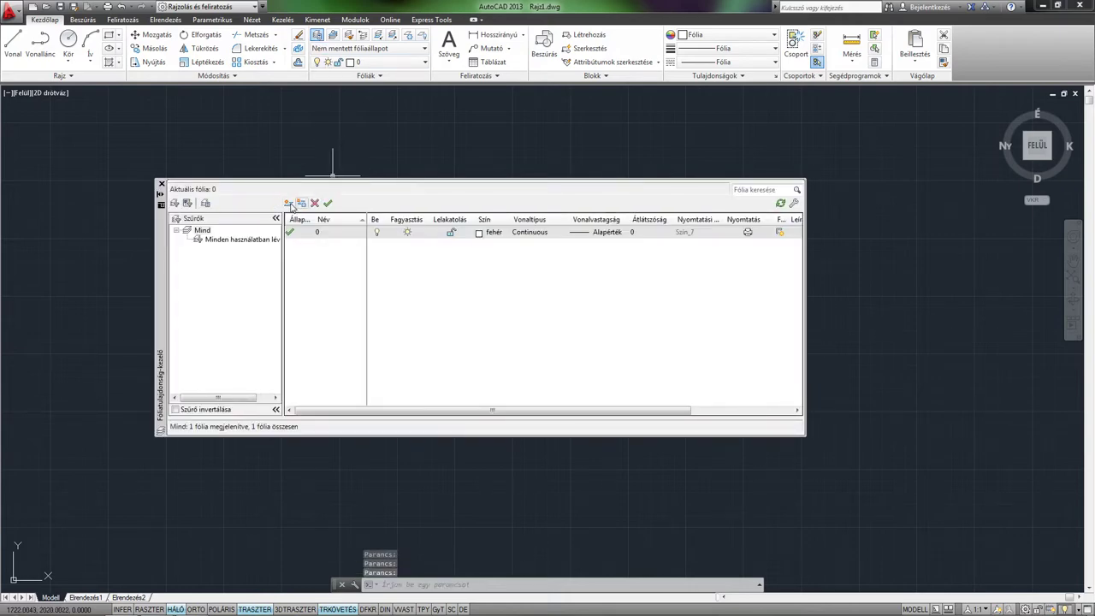
pyautogui.click(289, 202)
pyautogui.write('ko')
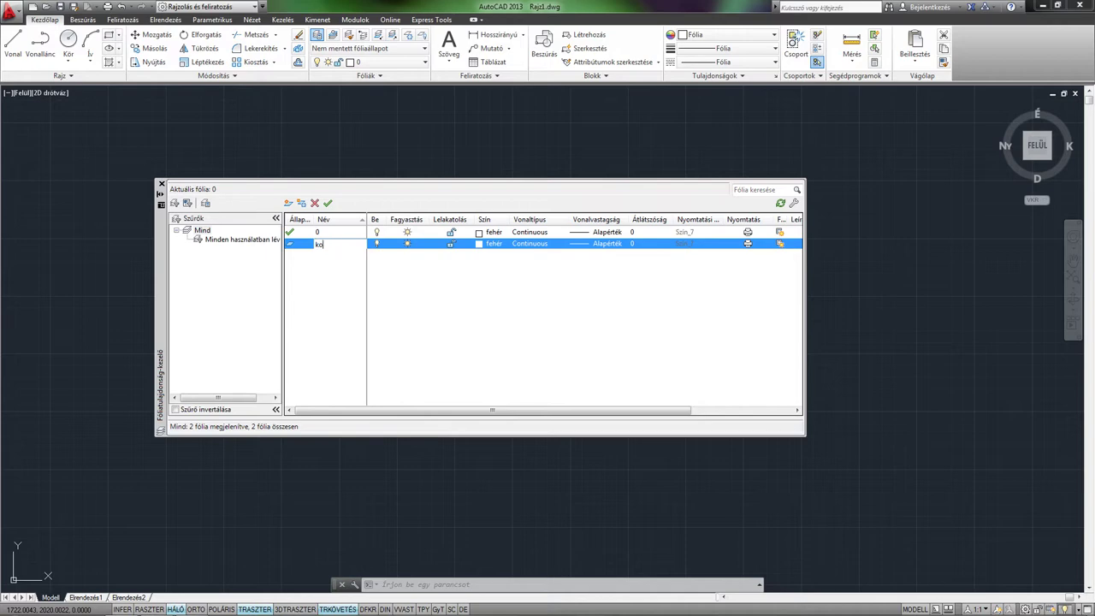
pyautogui.write('ntur')
pyautogui.doubleClick(326, 245)
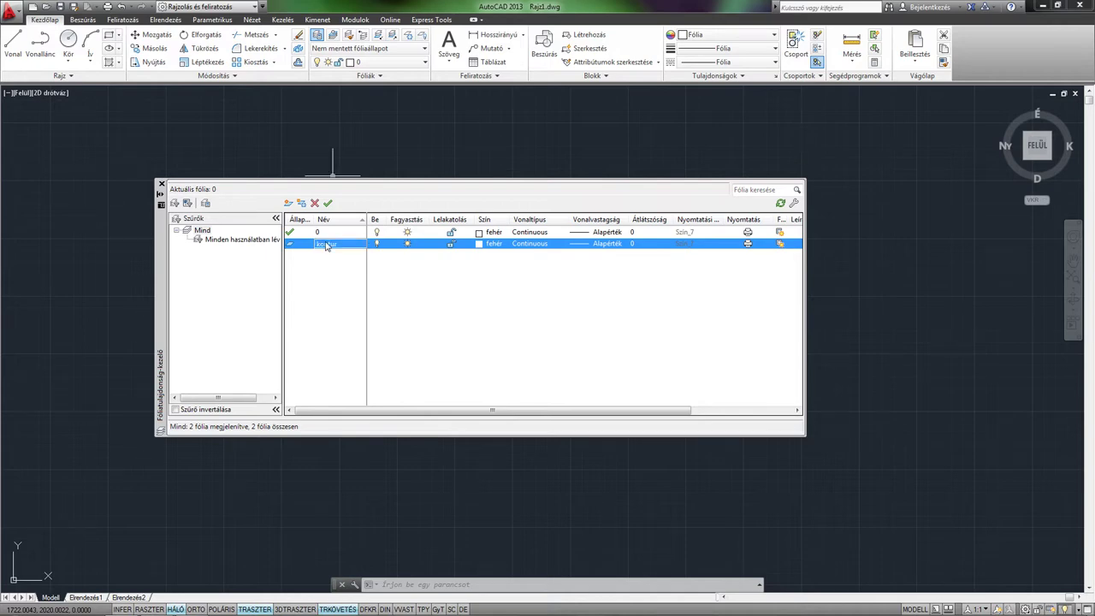
pyautogui.click(477, 248)
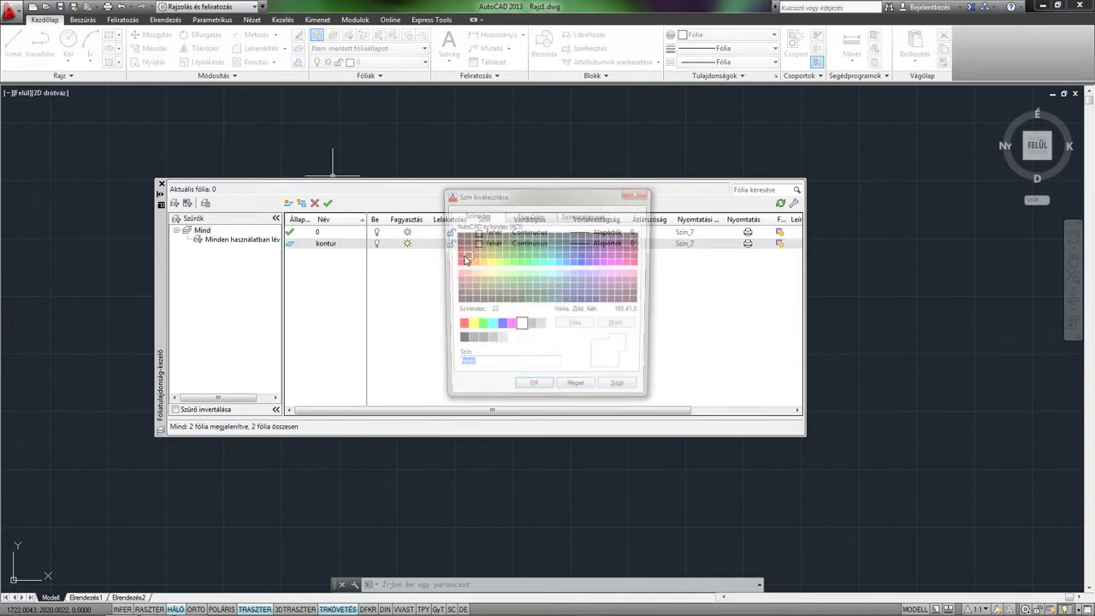
pyautogui.click(469, 326)
pyautogui.click(532, 391)
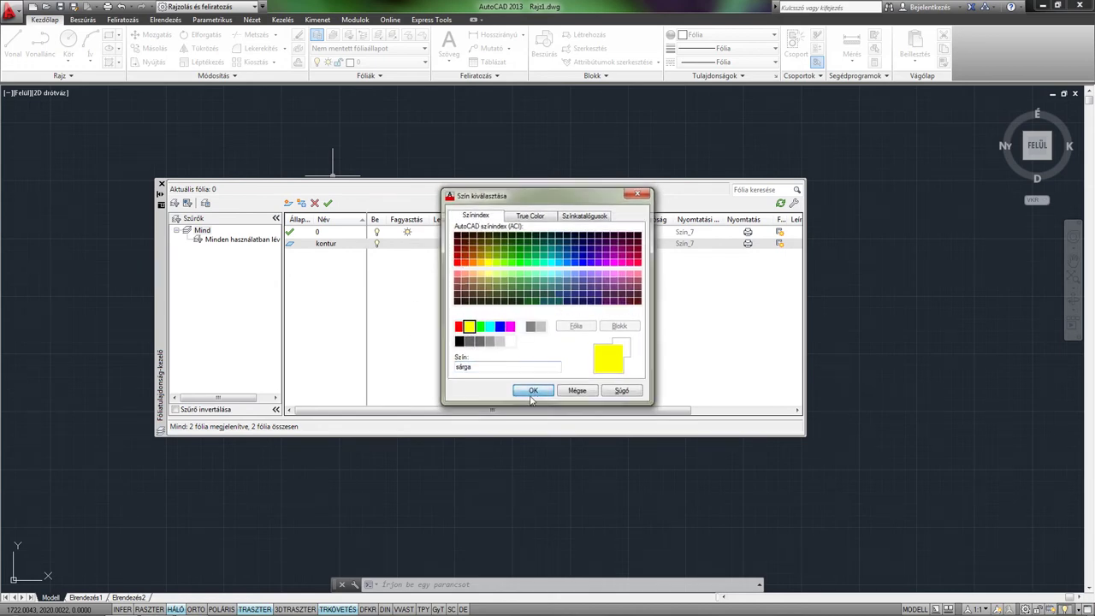
pyautogui.click(344, 247)
pyautogui.click(328, 203)
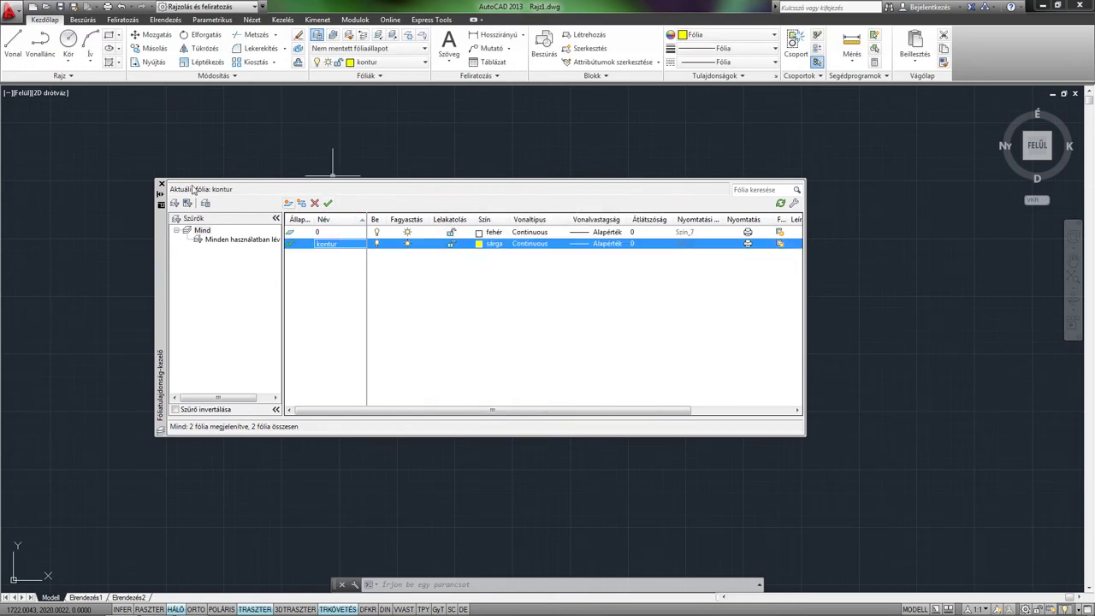
pyautogui.click(161, 185)
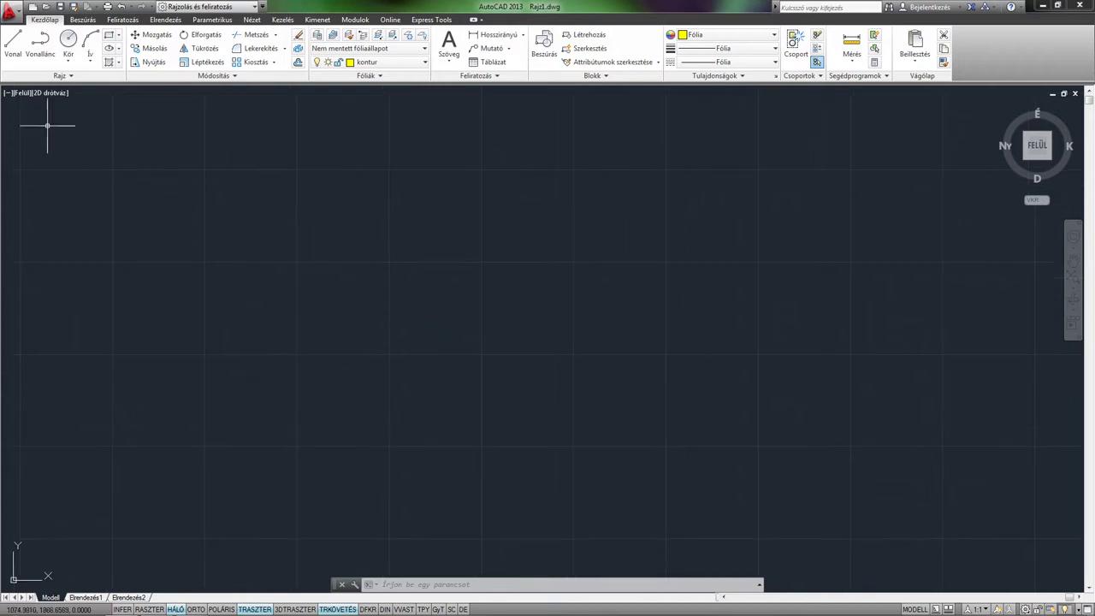
pyautogui.click(11, 49)
pyautogui.click(475, 403)
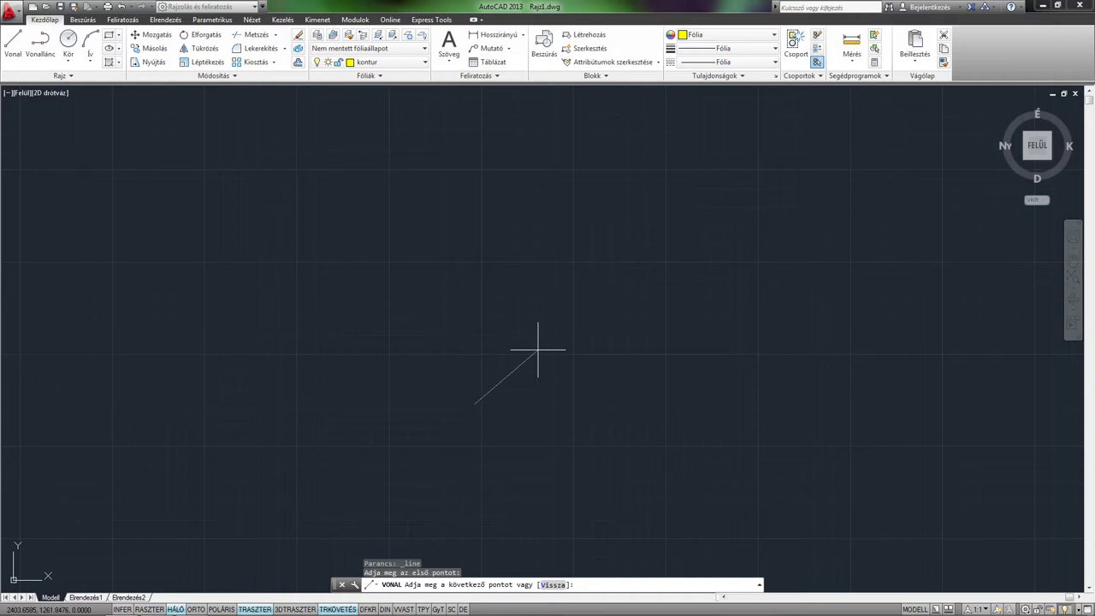
pyautogui.write('@')
pyautogui.write('10<4')
pyautogui.write('5')
pyautogui.press('Return')
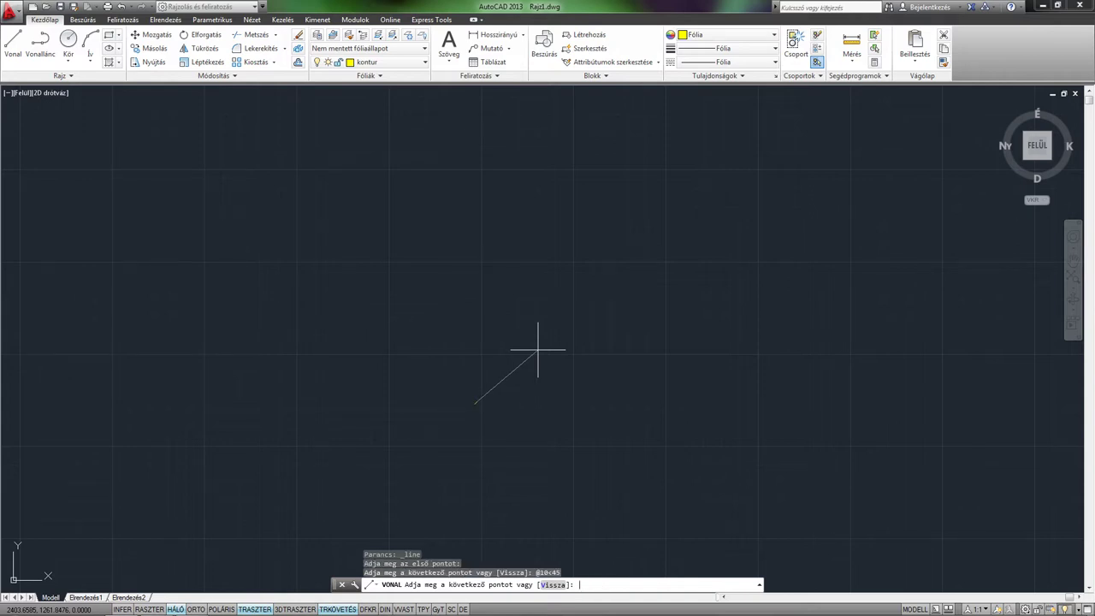
pyautogui.press('Return')
pyautogui.scroll(3, 548, 360)
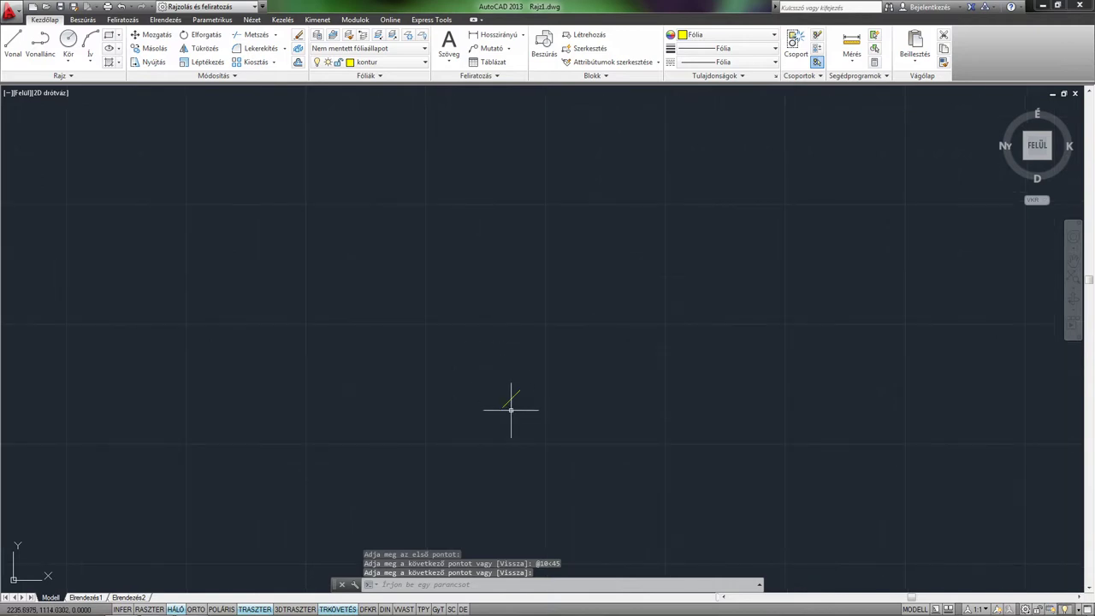
# - Mirror the diagonal line about a vertical axis, keeping the original, to form a V
pyautogui.click(509, 398)
pyautogui.write('tü')
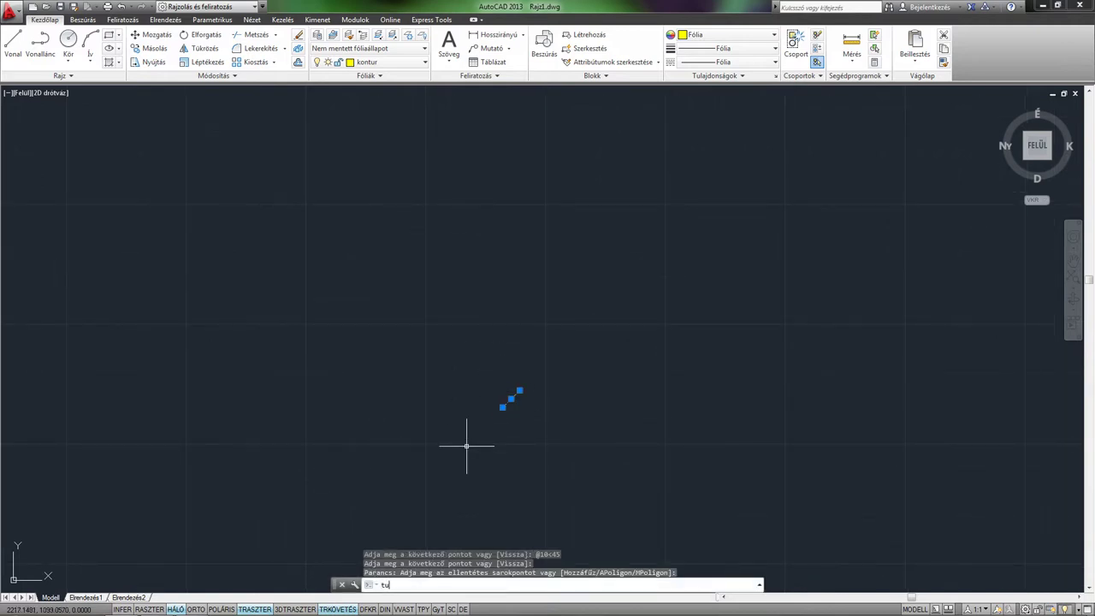
pyautogui.press('Return')
pyautogui.click(502, 407)
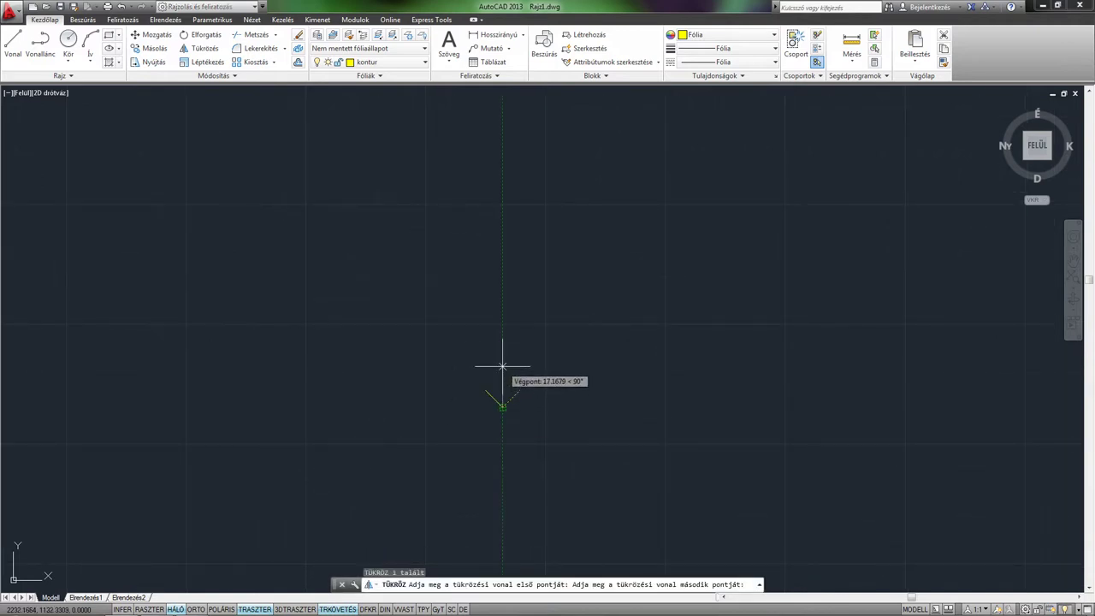
pyautogui.click(501, 361)
pyautogui.press('Return')
# - From the V's vertex, draw a 20-unit vertical stem and a 45-unit horizontal leader
pyautogui.click(13, 43)
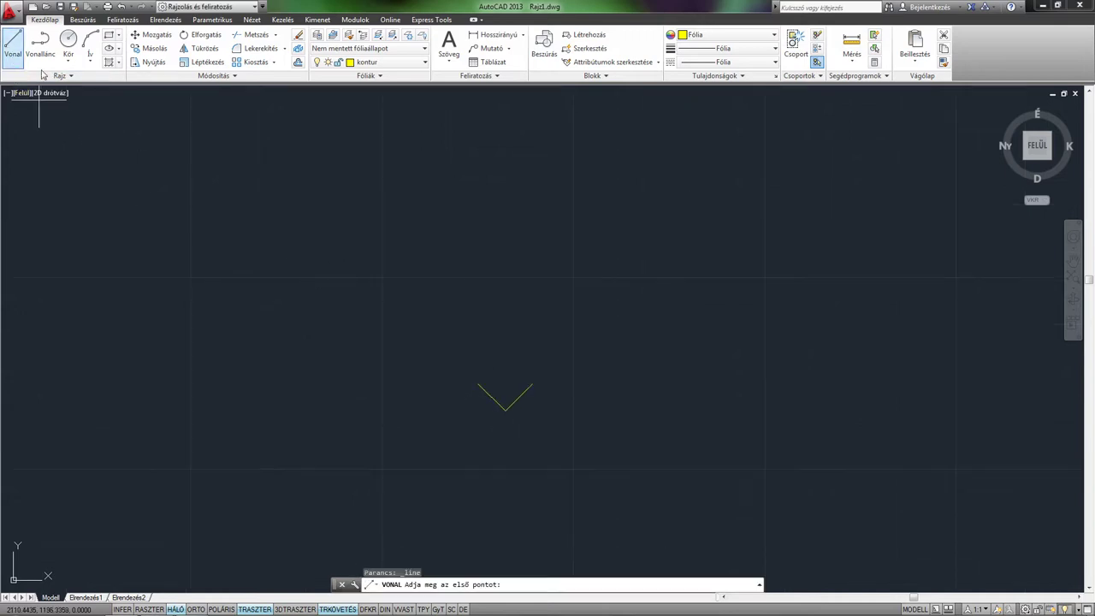
pyautogui.click(503, 406)
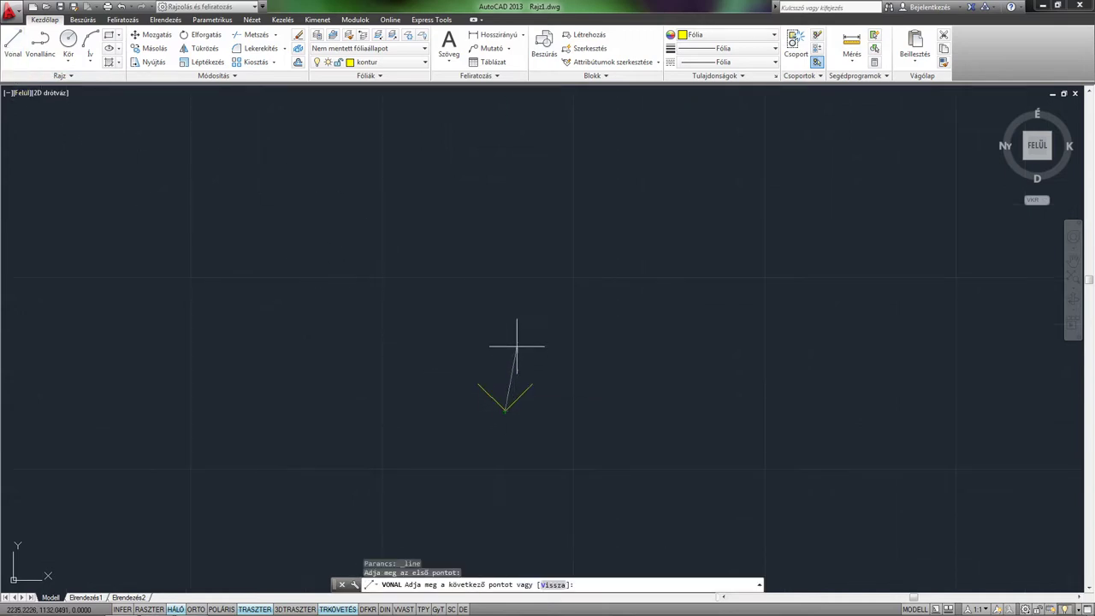
pyautogui.press('Escape')
pyautogui.press('Return')
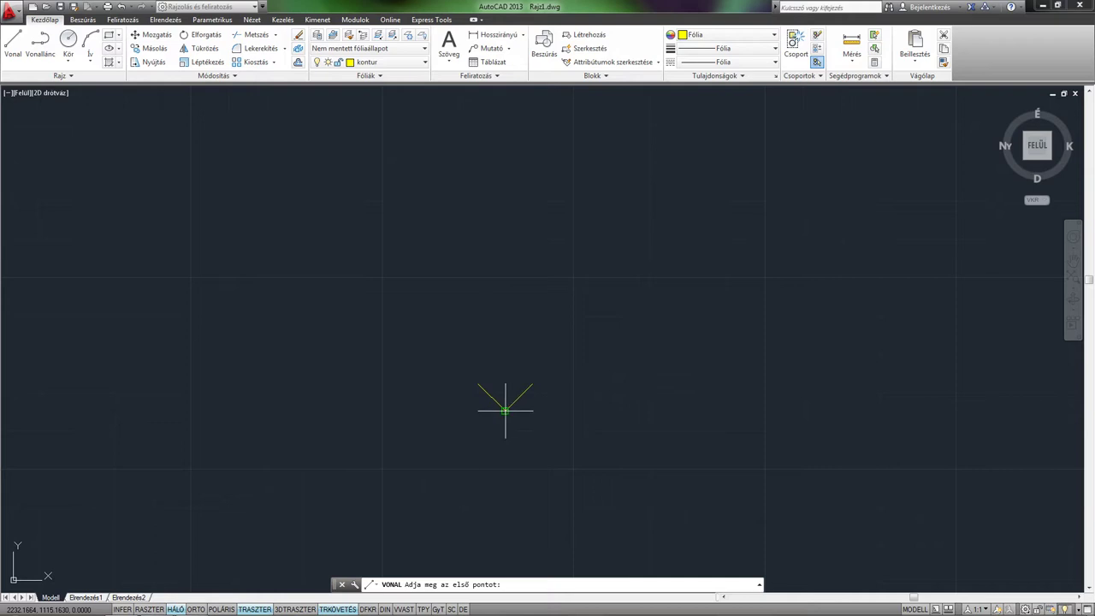
pyautogui.click(503, 407)
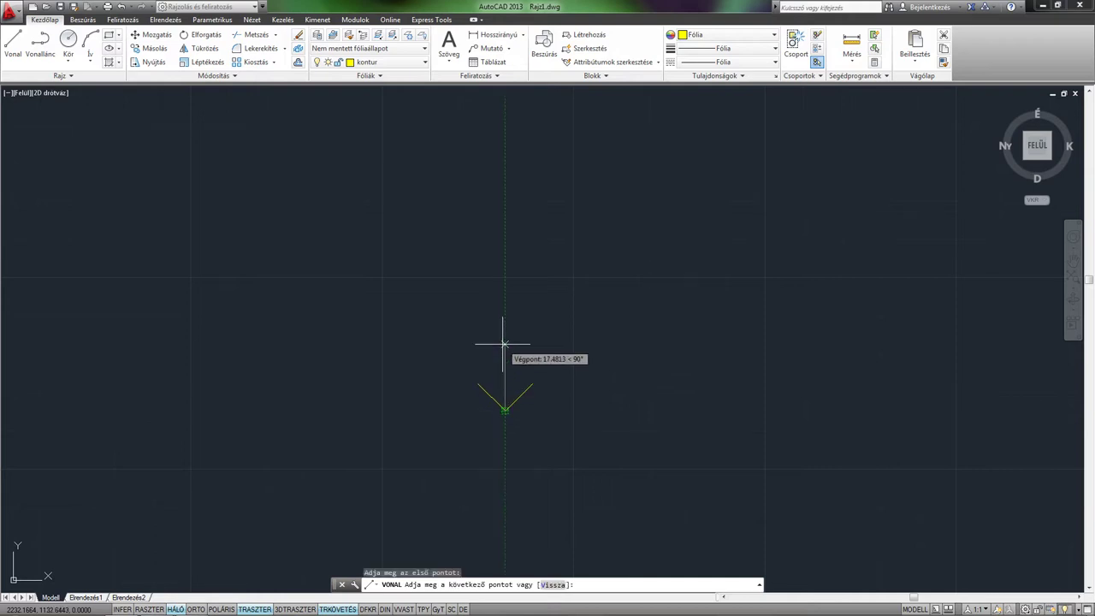
pyautogui.write('20')
pyautogui.press('Return')
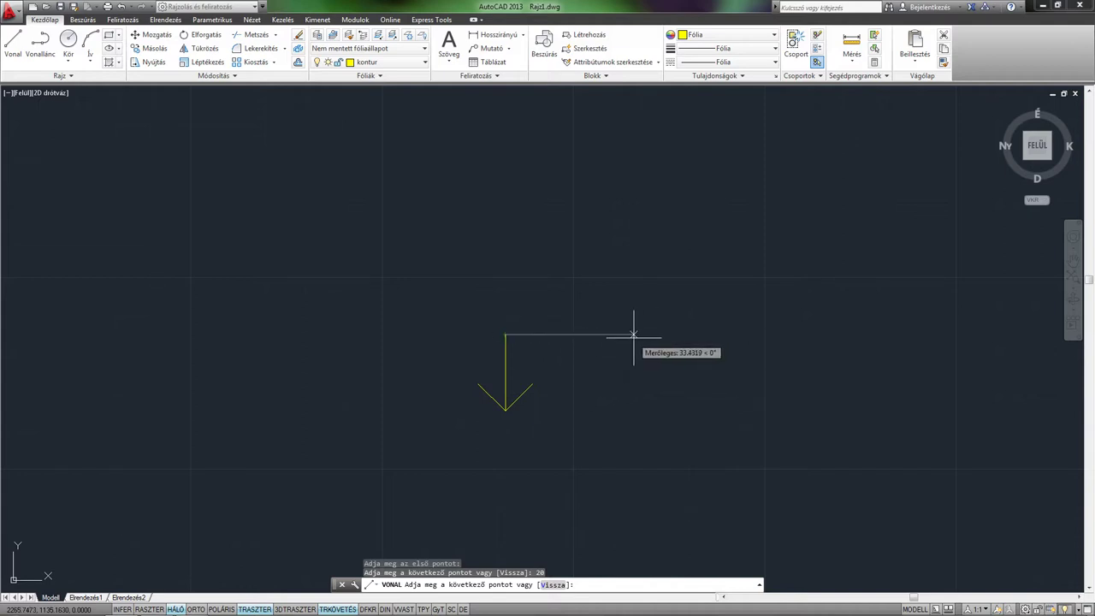
pyautogui.write('45')
pyautogui.press('Return')
pyautogui.press('Return')
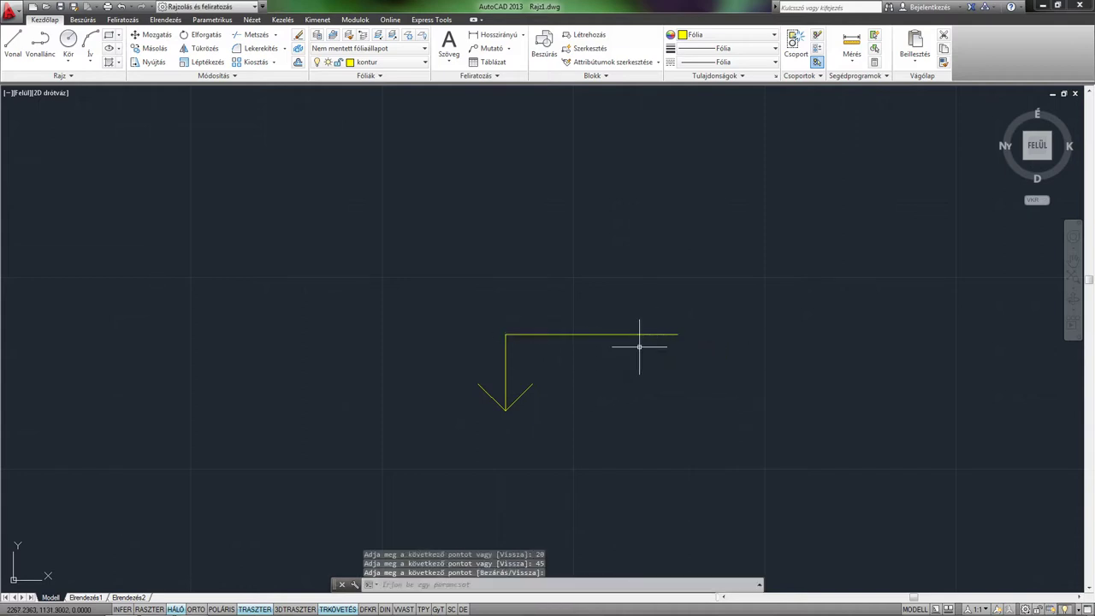
pyautogui.moveTo(627, 373)
pyautogui.mouseDown(button='middle')
pyautogui.moveTo(591, 351)
pyautogui.moveTo(557, 348)
pyautogui.mouseUp(button='middle')
# - Close the triangle with a line across the top of the V
pyautogui.press('Return')
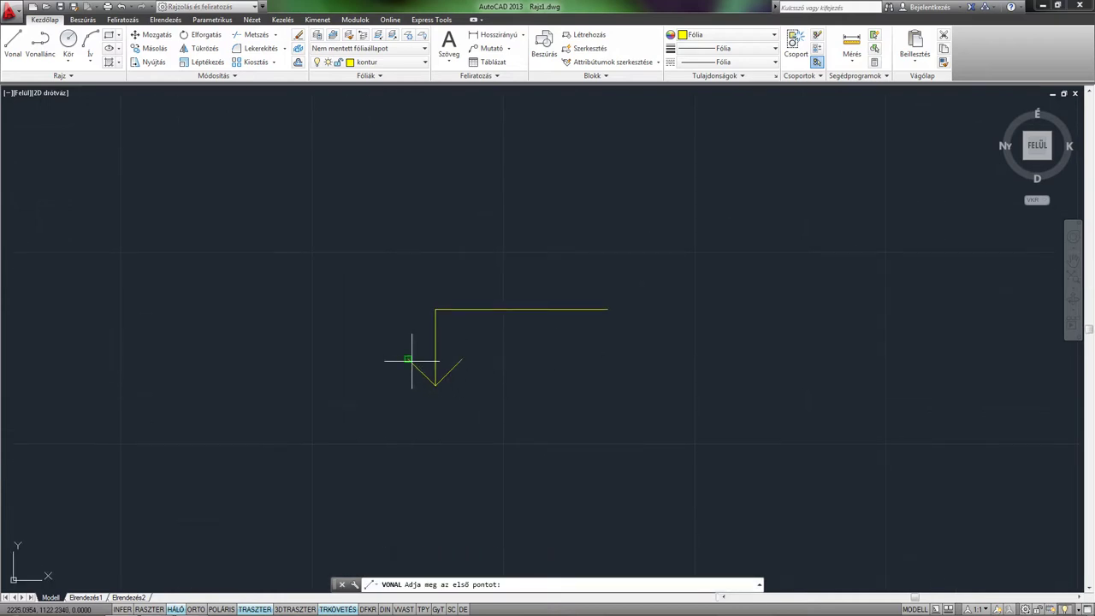
pyautogui.click(462, 360)
pyautogui.click(408, 359)
pyautogui.press('Return')
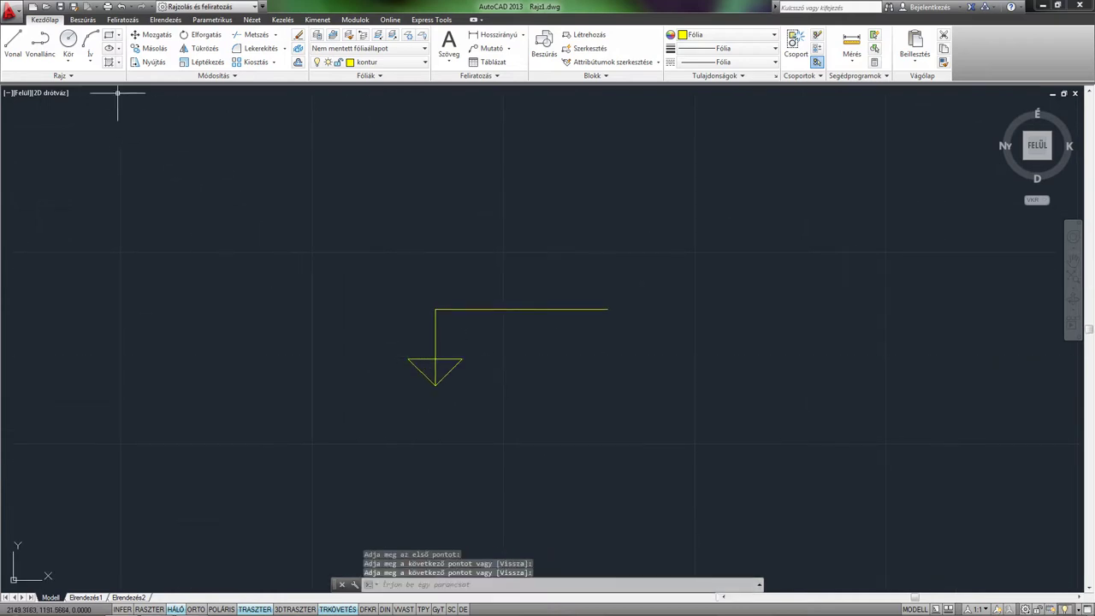
# - Fill the triangle's right half with a SOLID hatch, then select the marker's lines and fill
pyautogui.click(118, 67)
pyautogui.click(124, 83)
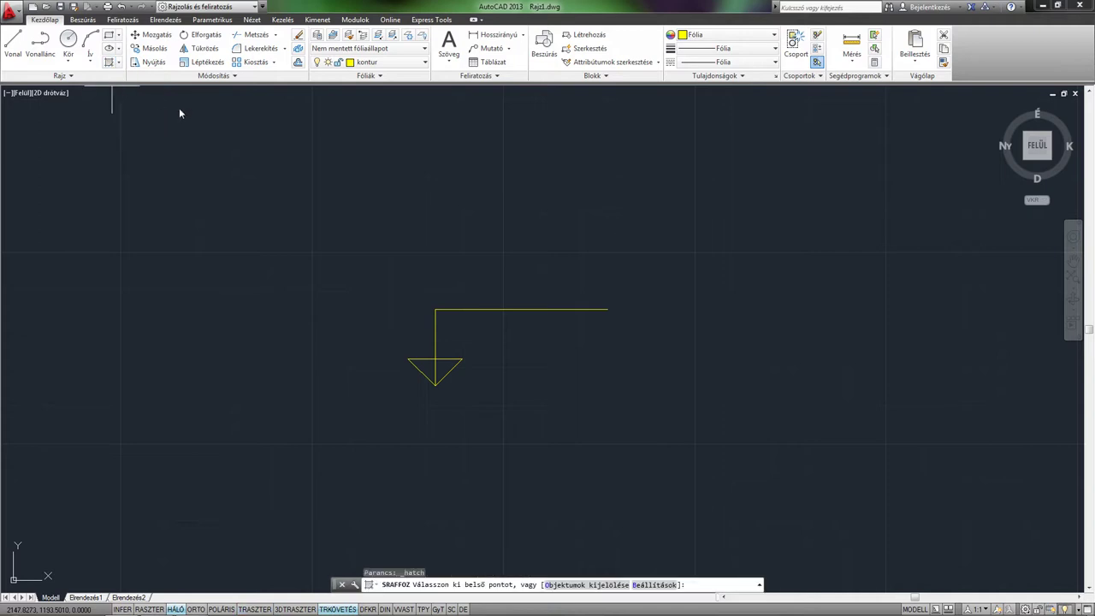
pyautogui.click(143, 47)
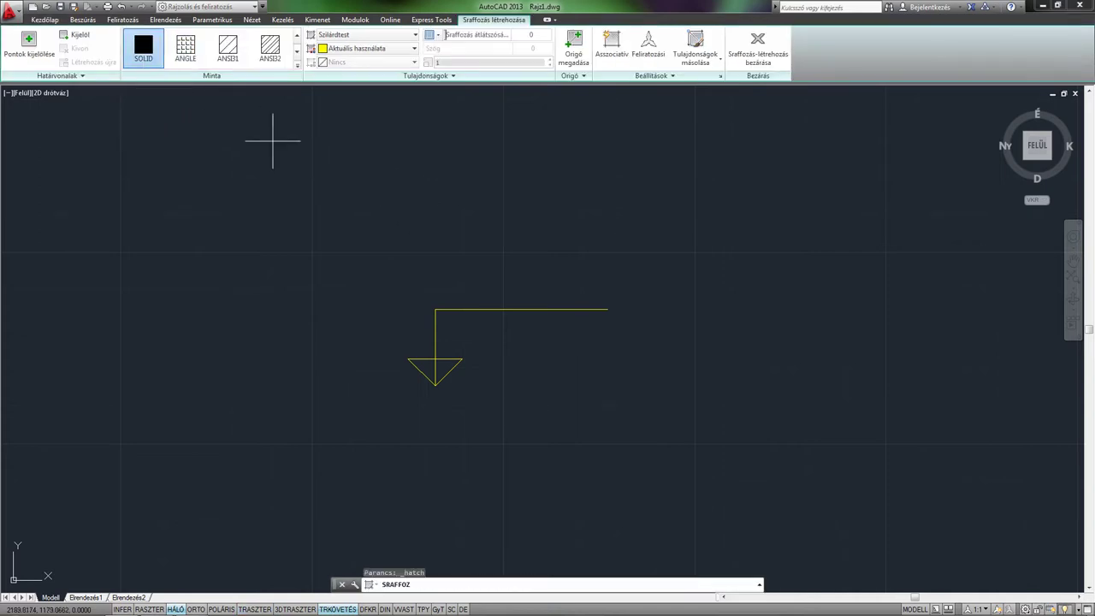
pyautogui.click(446, 372)
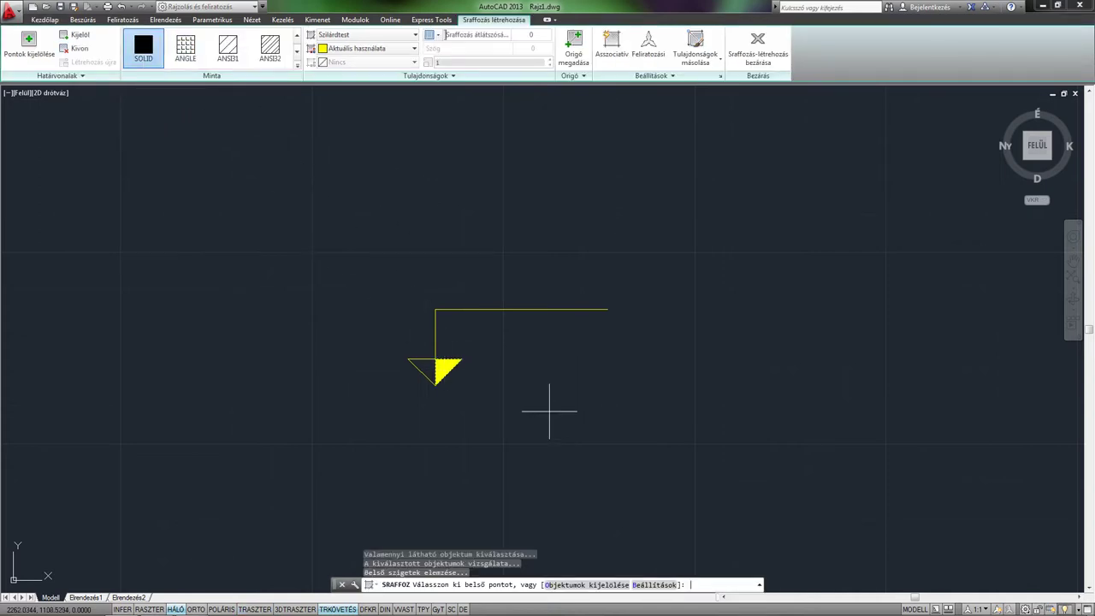
pyautogui.press('Return')
pyautogui.scroll(-2, 515, 376)
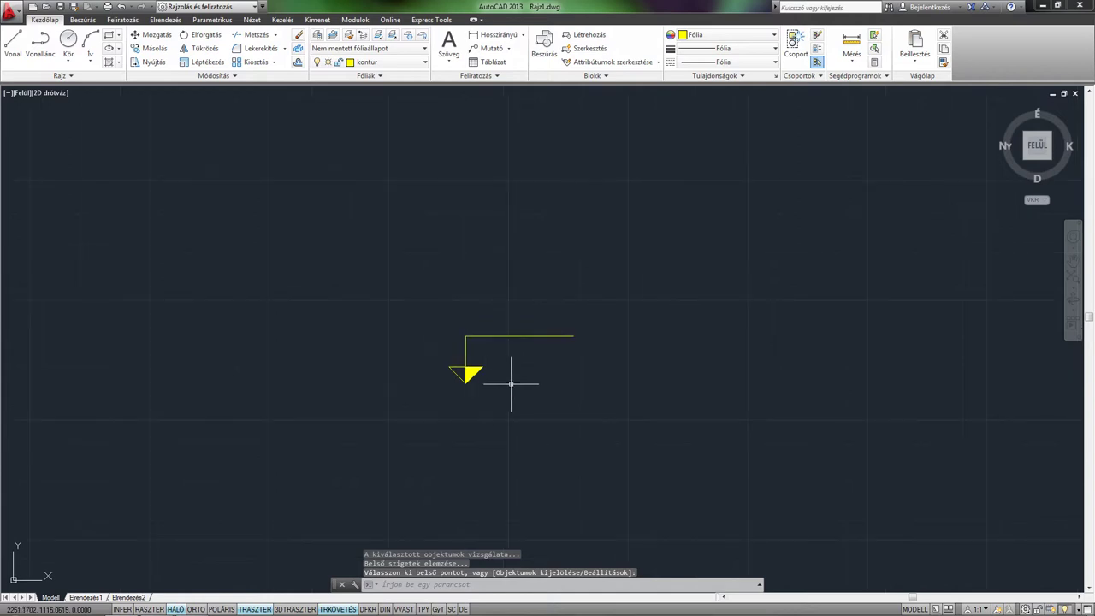
pyautogui.moveTo(509, 370)
pyautogui.mouseDown(button='middle')
pyautogui.moveTo(524, 374)
pyautogui.moveTo(508, 369)
pyautogui.mouseUp(button='middle')
pyautogui.click(538, 398)
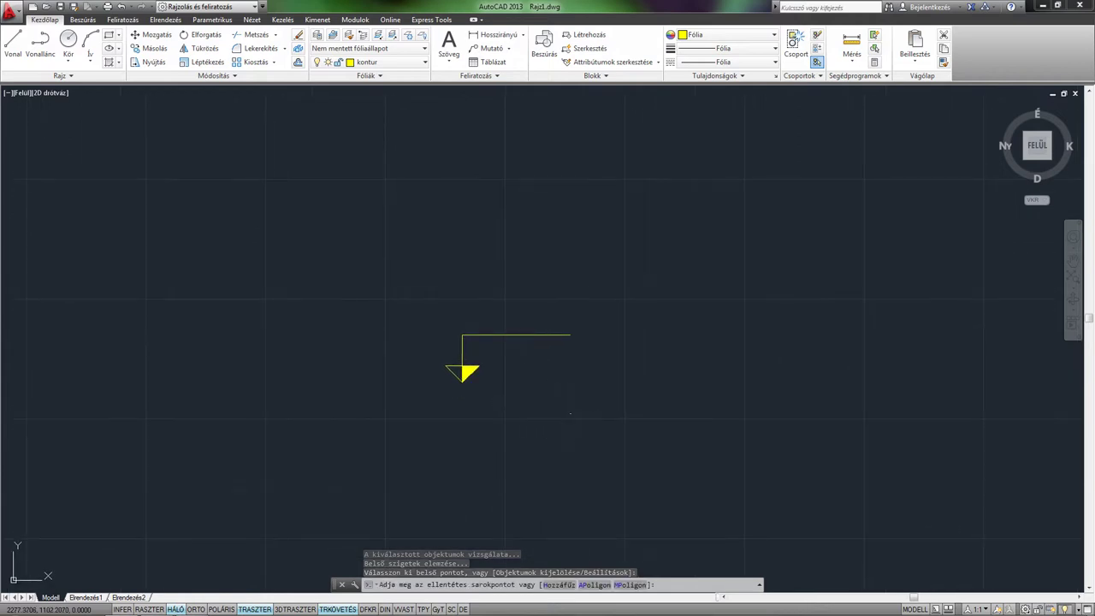
pyautogui.click(433, 311)
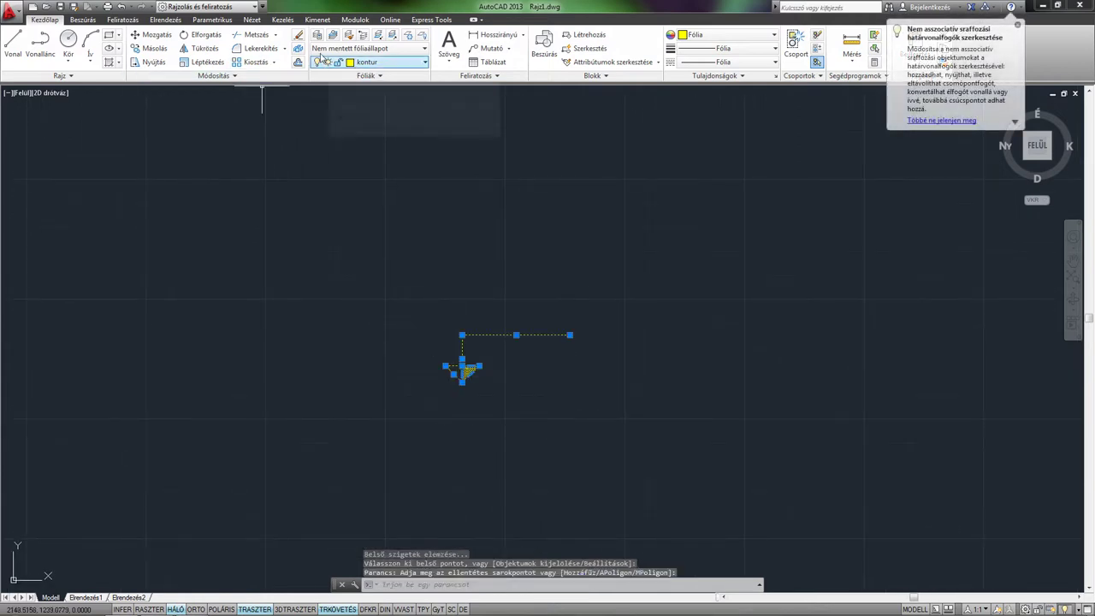
# - Change the kontur layer's colour to green
pyautogui.click(316, 38)
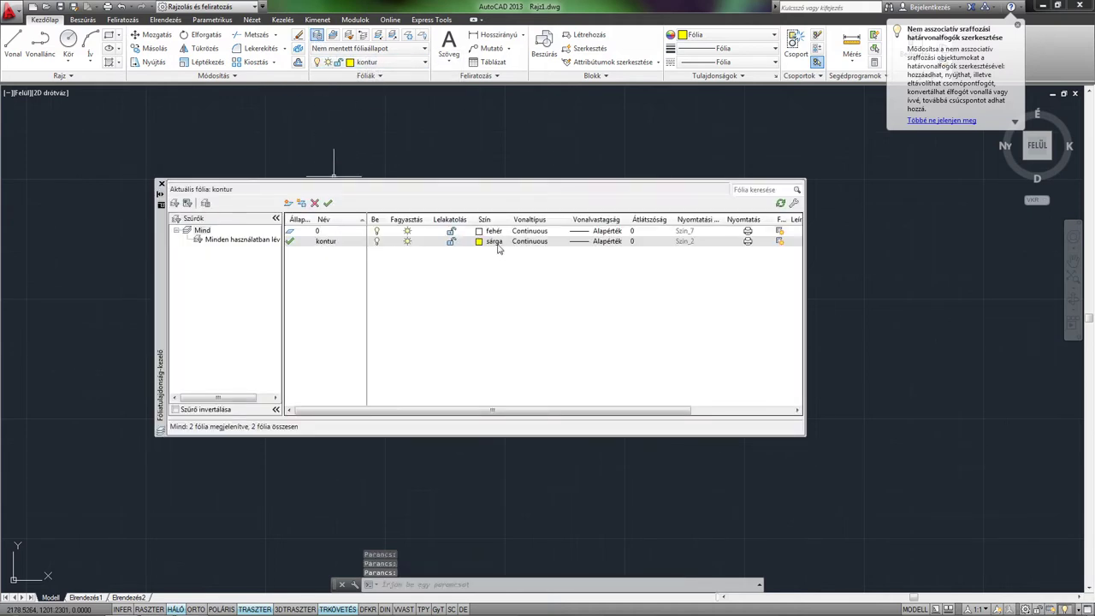
pyautogui.click(480, 243)
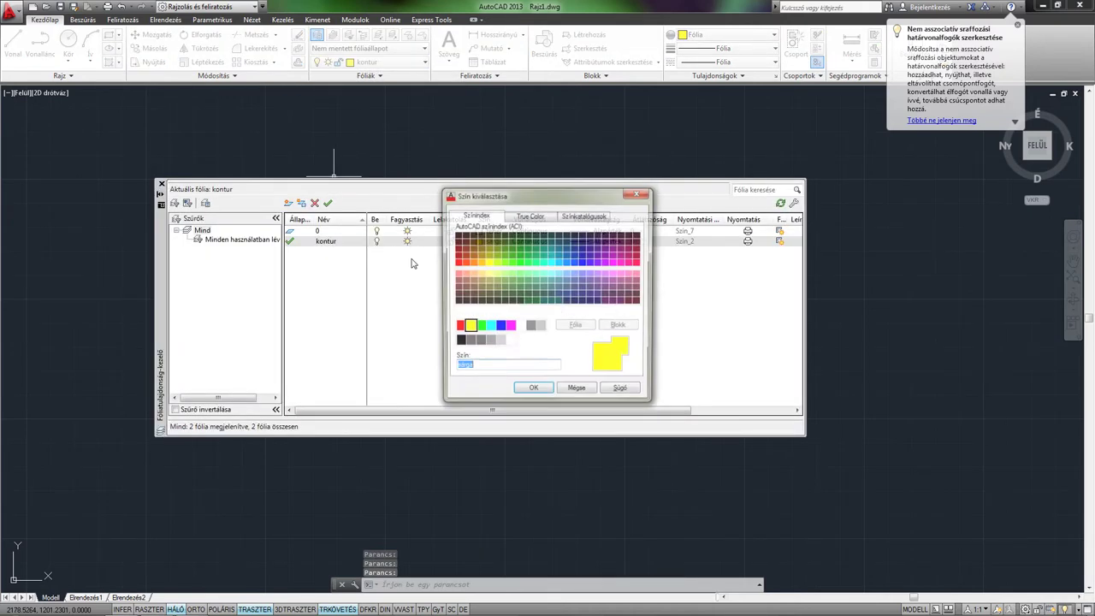
pyautogui.click(481, 328)
pyautogui.click(533, 390)
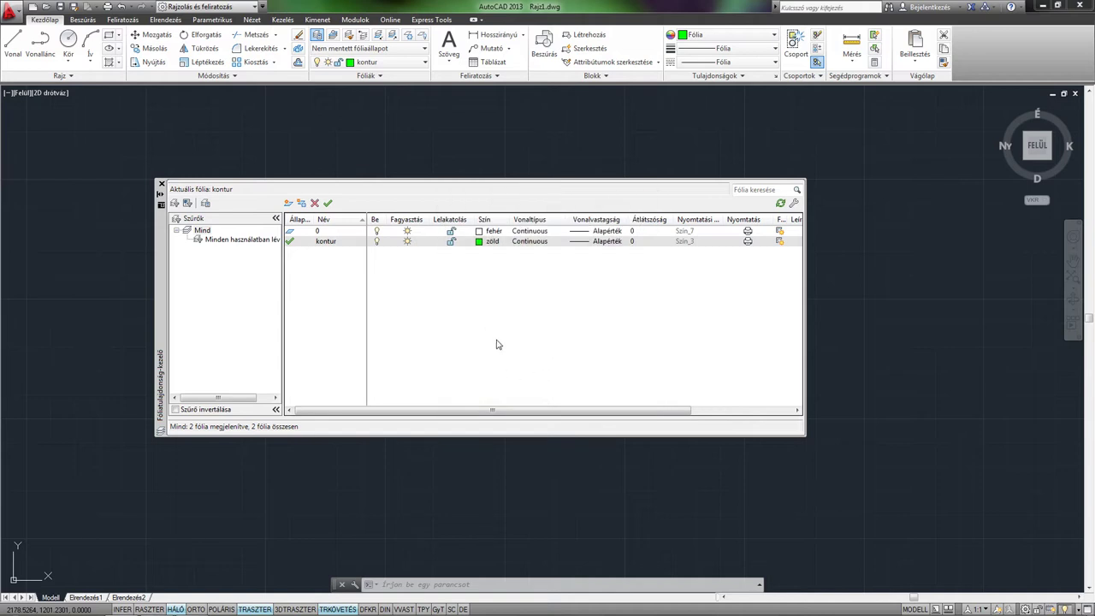
# - Create a yellow layer named 'text' and make it current
pyautogui.click(288, 202)
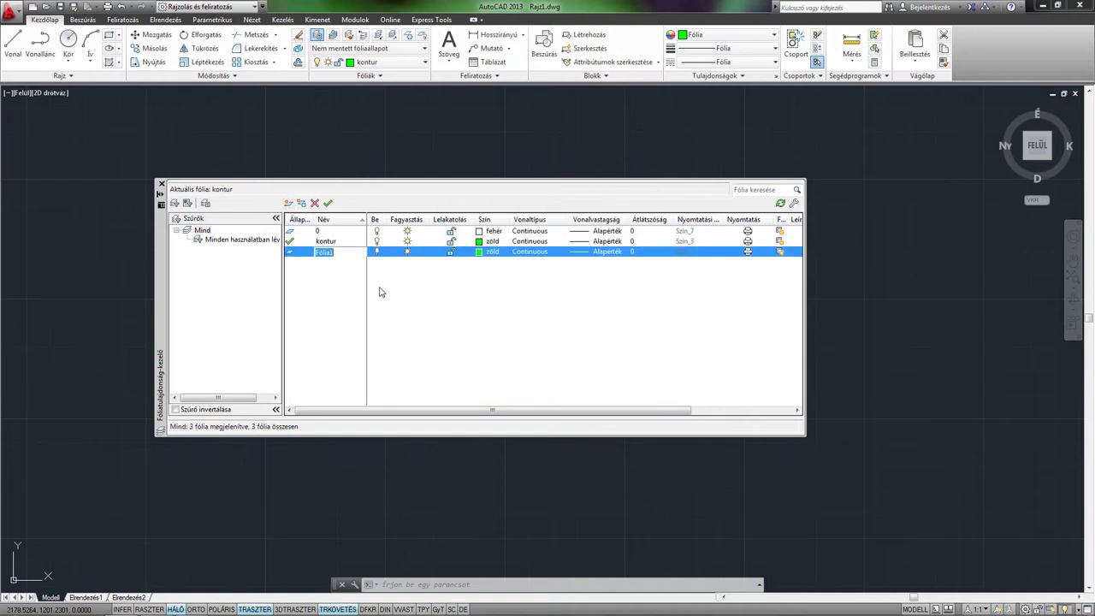
pyautogui.write('text')
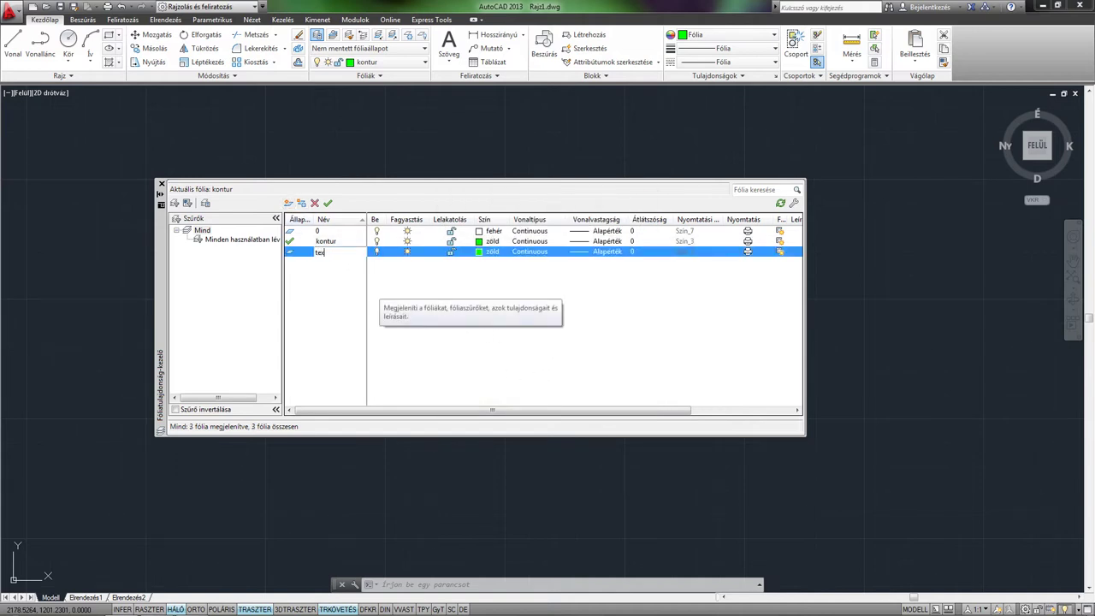
pyautogui.press('Return')
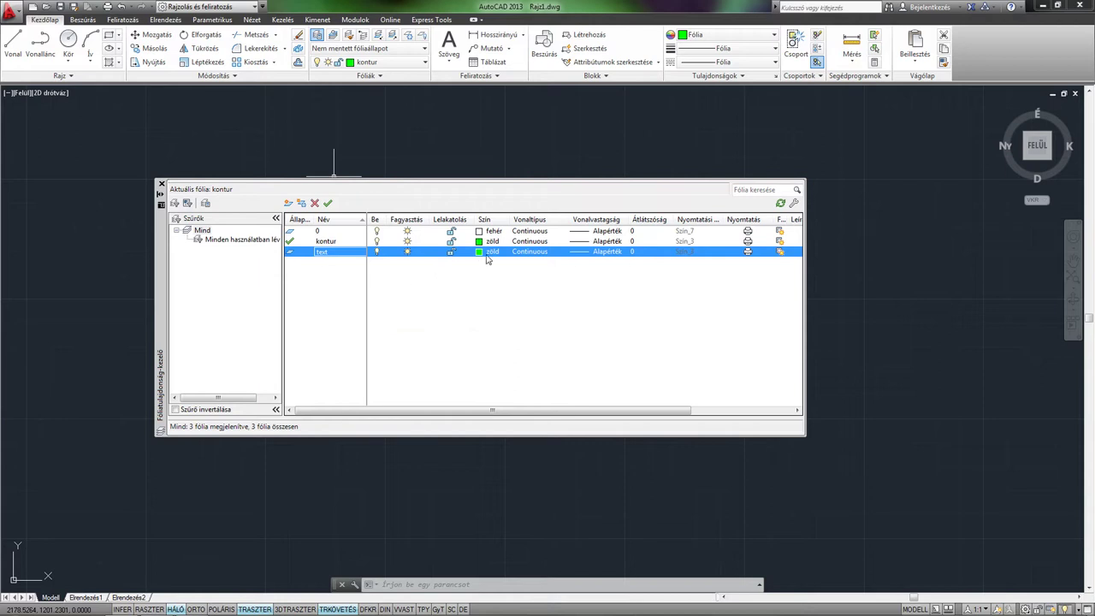
pyautogui.click(478, 254)
pyautogui.click(468, 326)
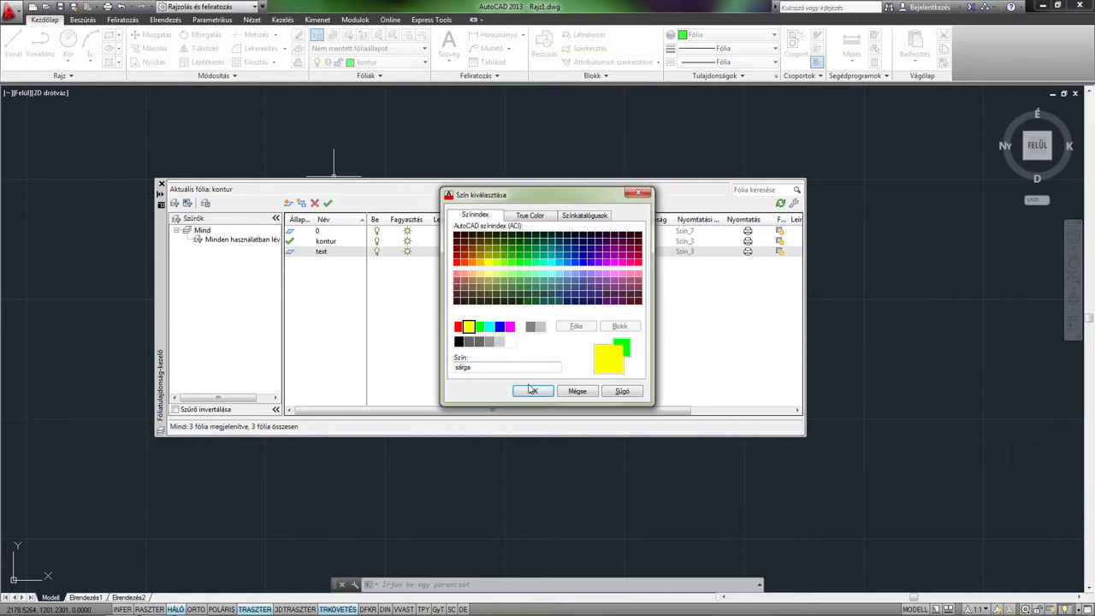
pyautogui.press('Return')
pyautogui.click(320, 253)
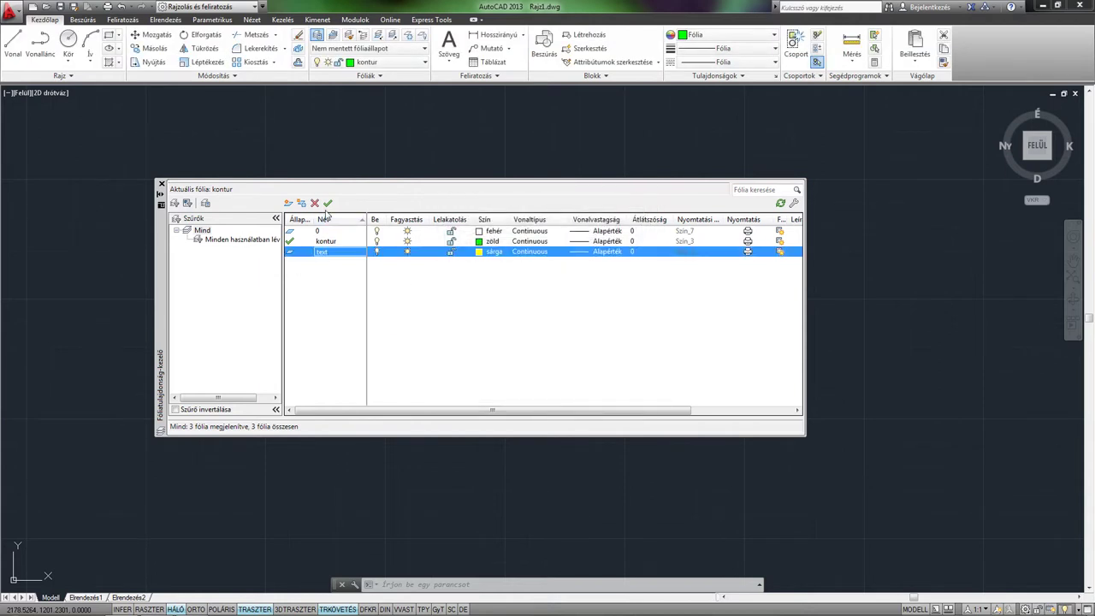
pyautogui.click(328, 203)
pyautogui.click(161, 184)
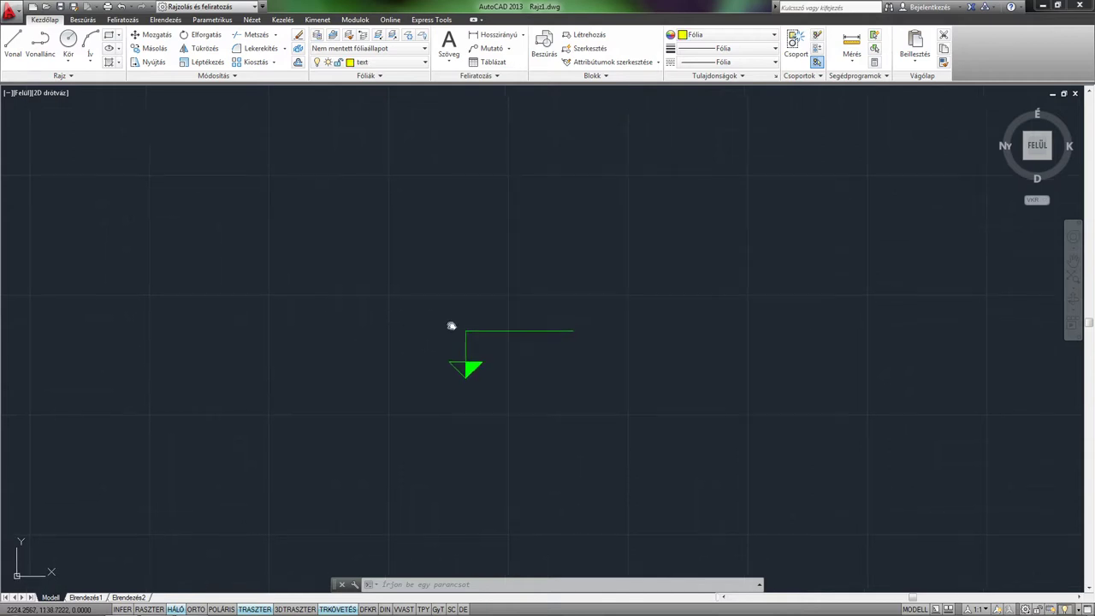
# - Zoom in on the marker and expand the Blokk panel to reveal Attribútumok definiálása
pyautogui.scroll(2, 450, 289)
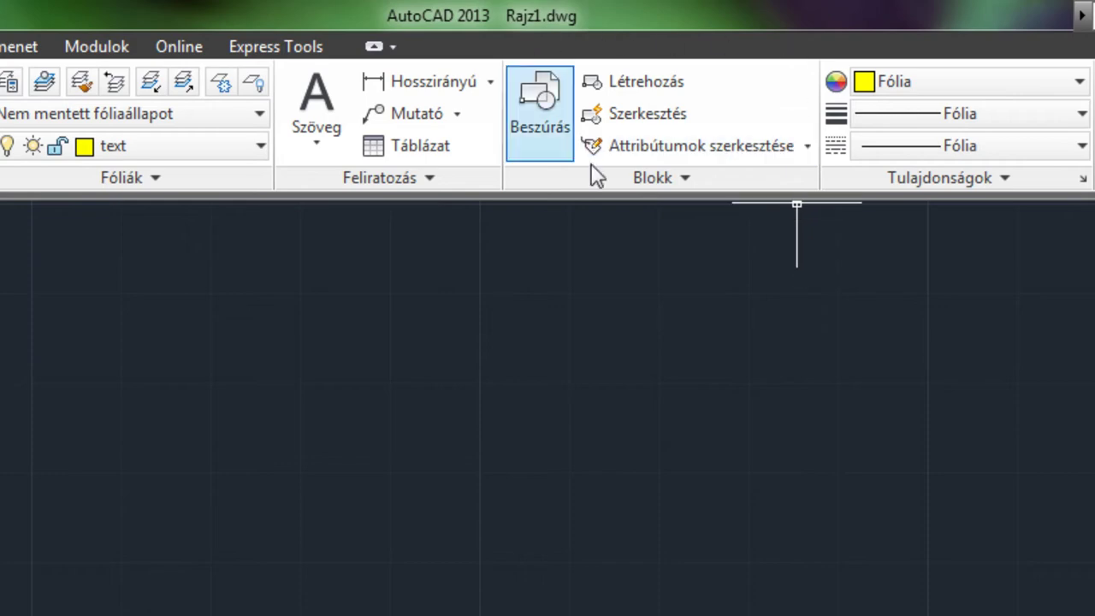
pyautogui.click(687, 179)
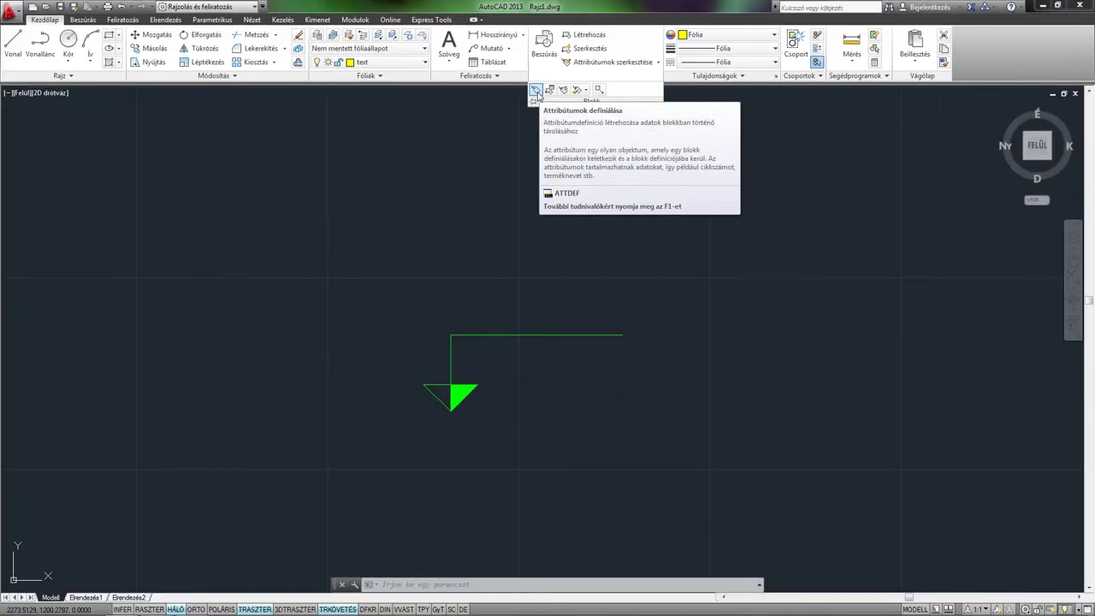
# - Define an attribute tagged szint with prompt 'Adja meg a magasság értékét'
pyautogui.click(535, 91)
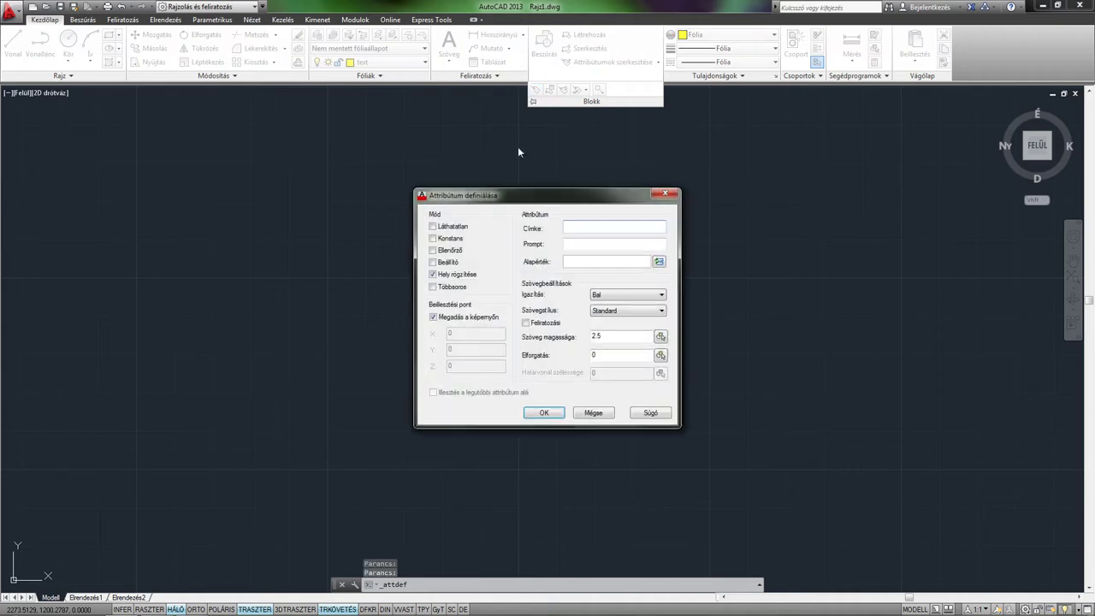
pyautogui.moveTo(521, 200); pyautogui.dragTo(516, 182)
pyautogui.click(575, 206)
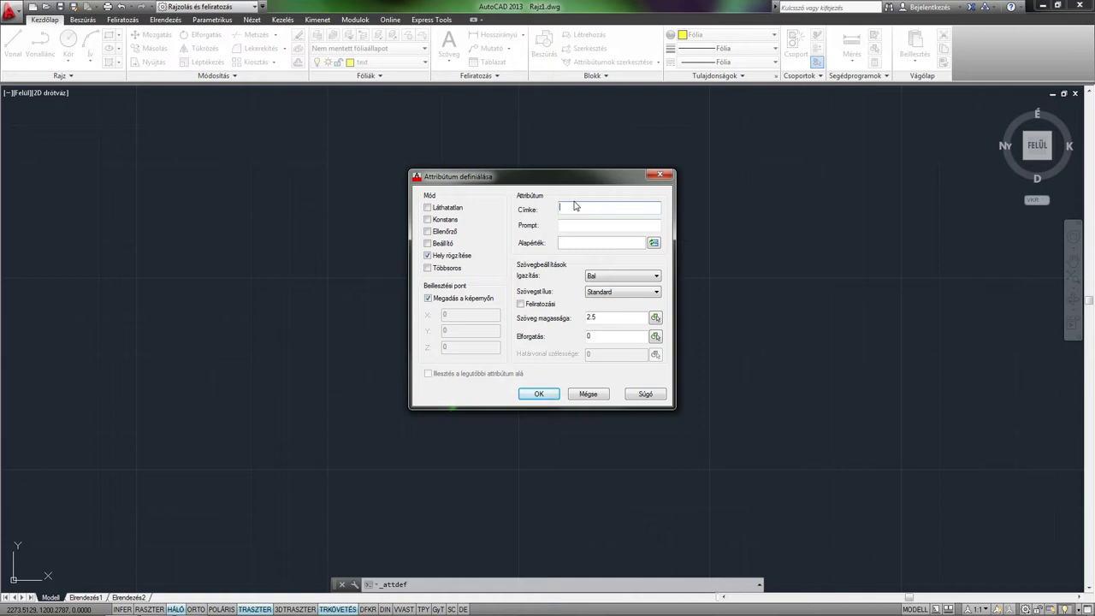
pyautogui.write('szint')
pyautogui.click(581, 226)
pyautogui.write('a me')
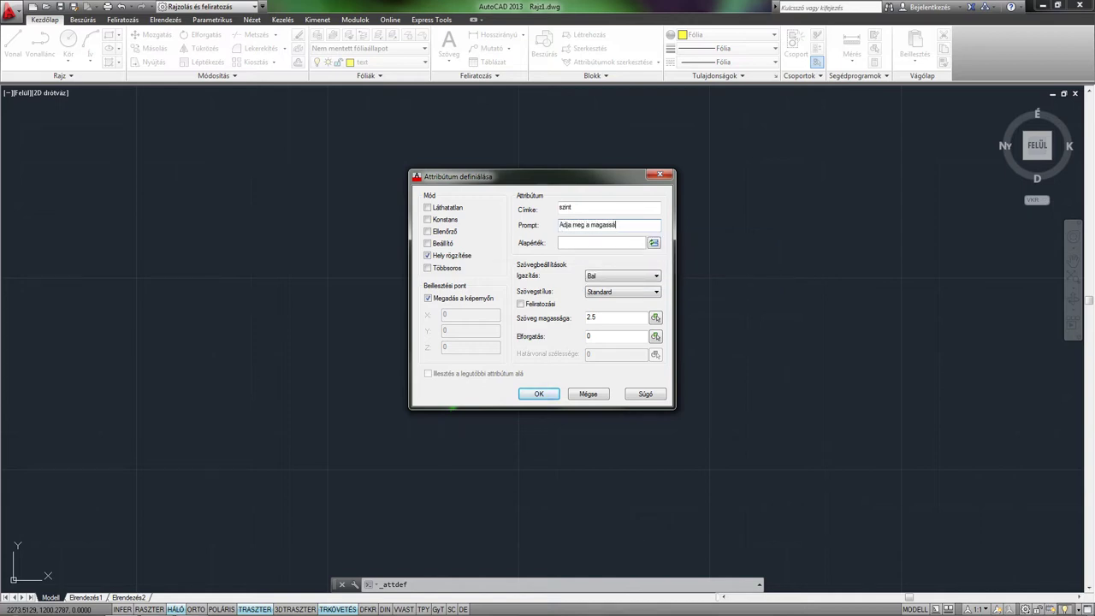
pyautogui.write('ékét')
pyautogui.click(538, 394)
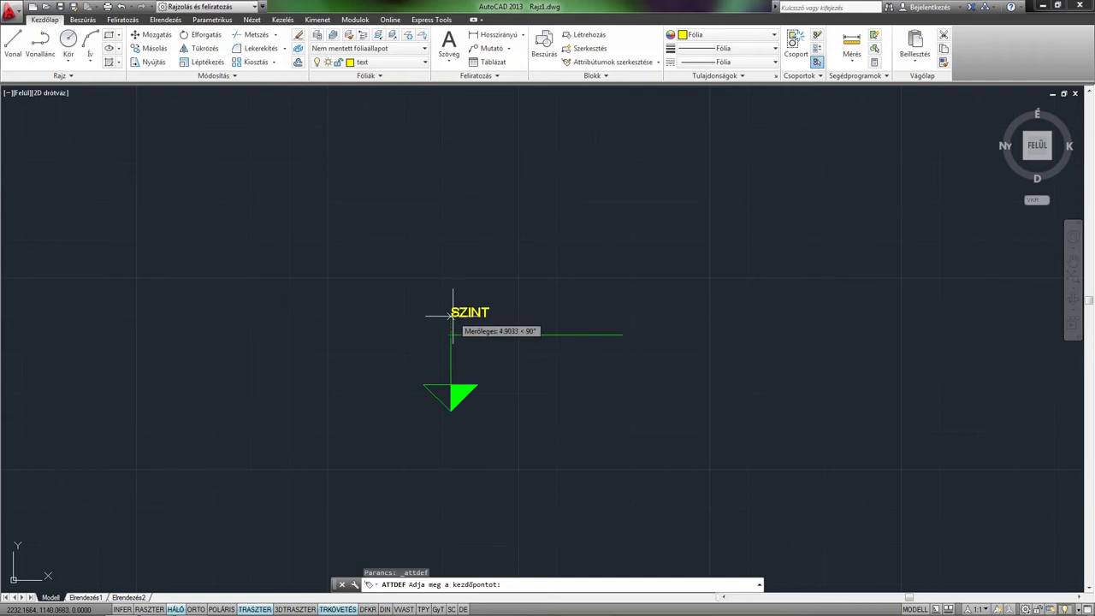
# - Place the szint attribute just above the left end of the green leader line
pyautogui.write('5')
pyautogui.press('Return')
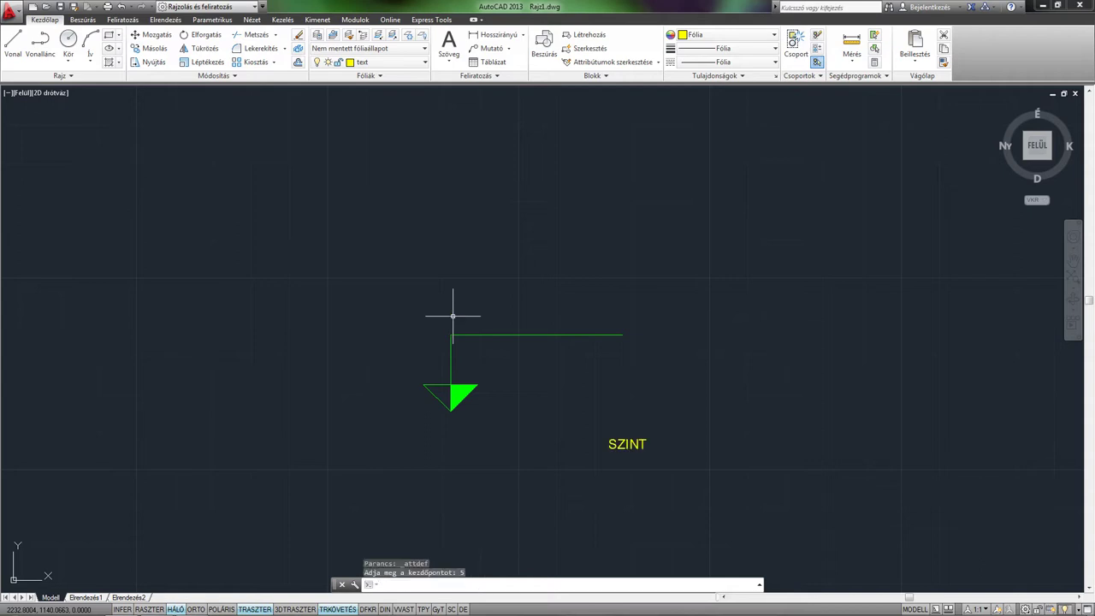
pyautogui.click(452, 316)
pyautogui.moveTo(519, 328); pyautogui.dragTo(529, 286, button='middle')
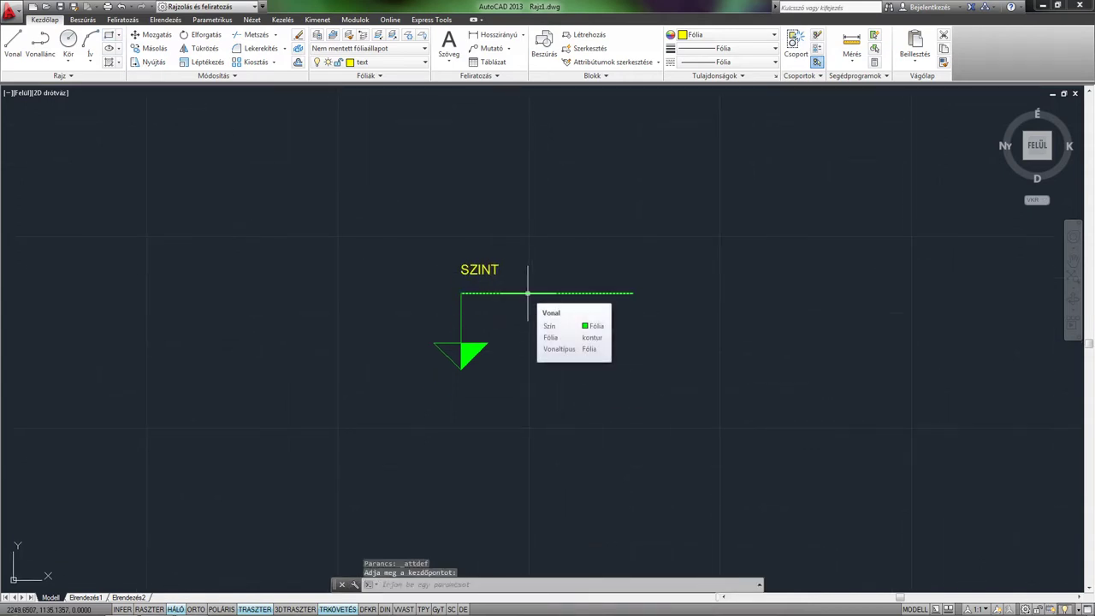
pyautogui.scroll(2, 521, 287)
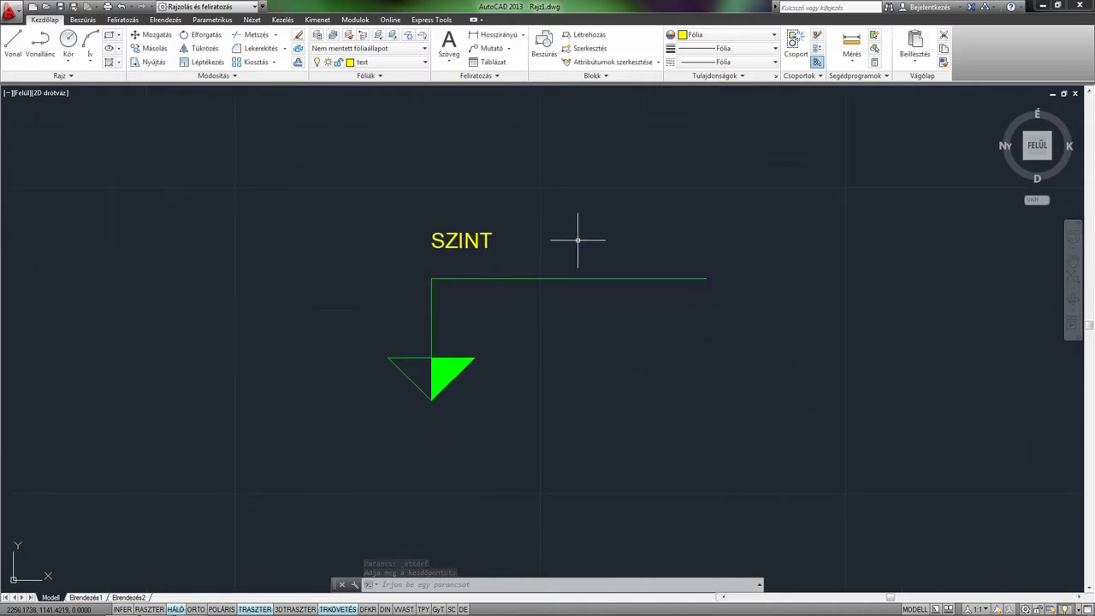
pyautogui.click(431, 247)
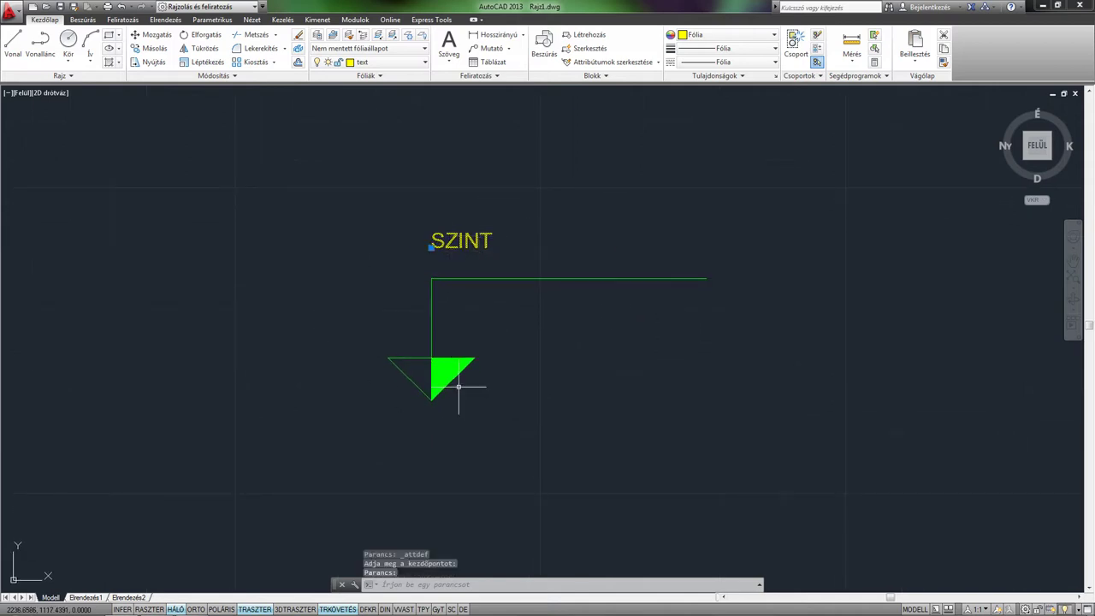
# - Make the marker and attribute a block named szintjel, based at the triangle's bottom tip
pyautogui.press('Escape')
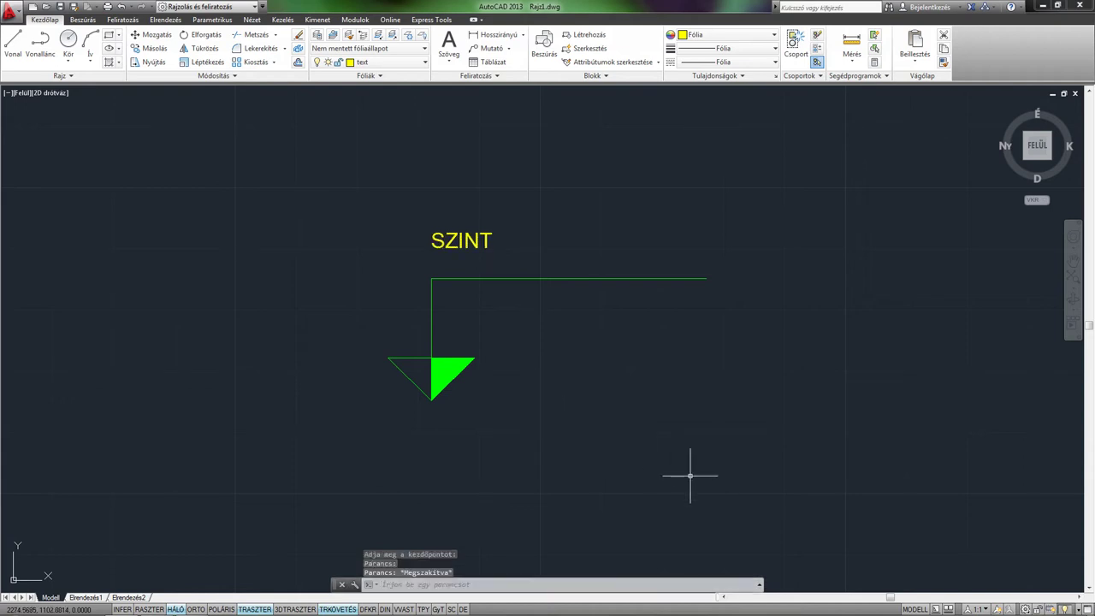
pyautogui.click(741, 482)
pyautogui.click(282, 162)
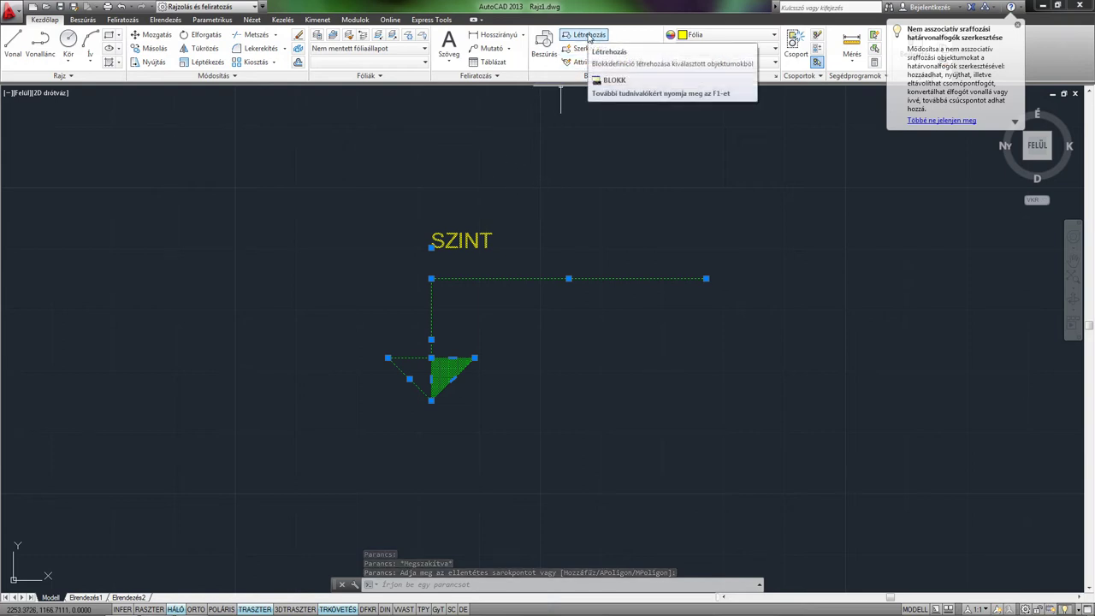
pyautogui.click(588, 35)
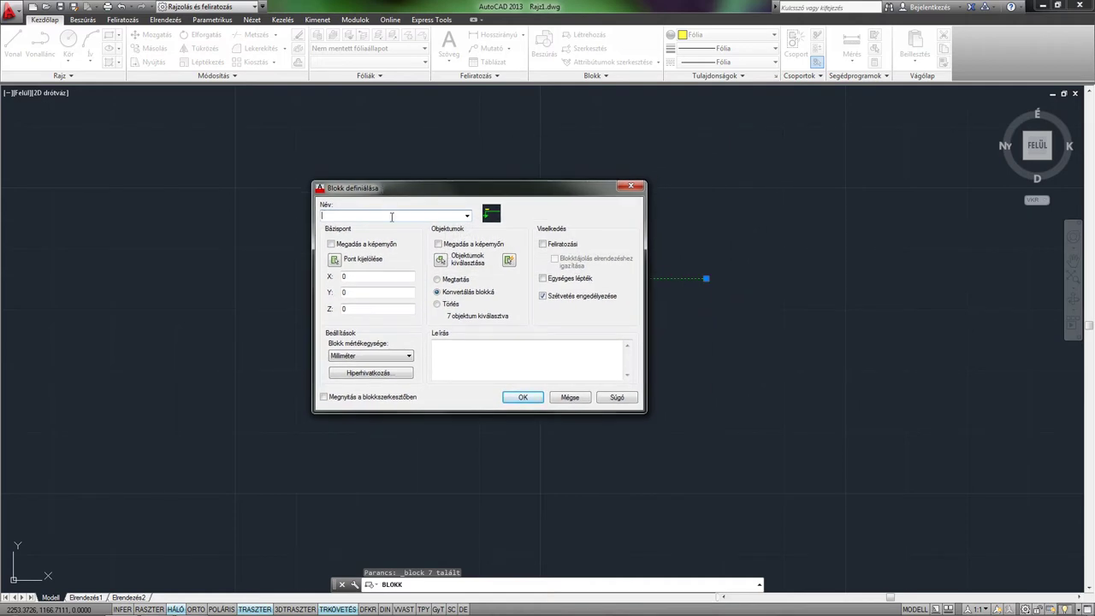
pyautogui.write('m')
pyautogui.write('jel')
pyautogui.click(335, 259)
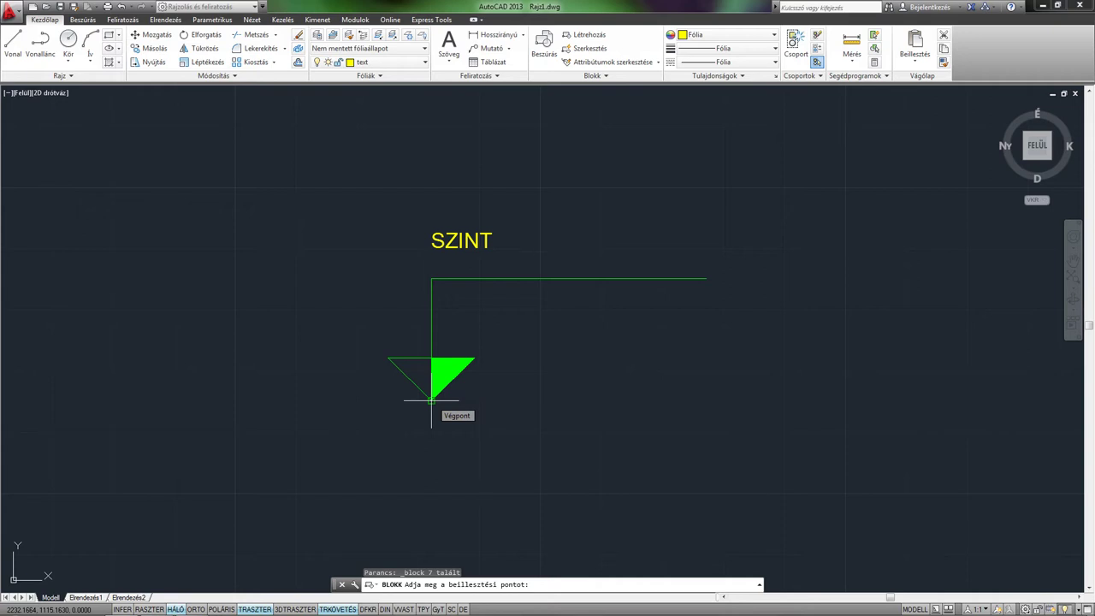
pyautogui.click(432, 400)
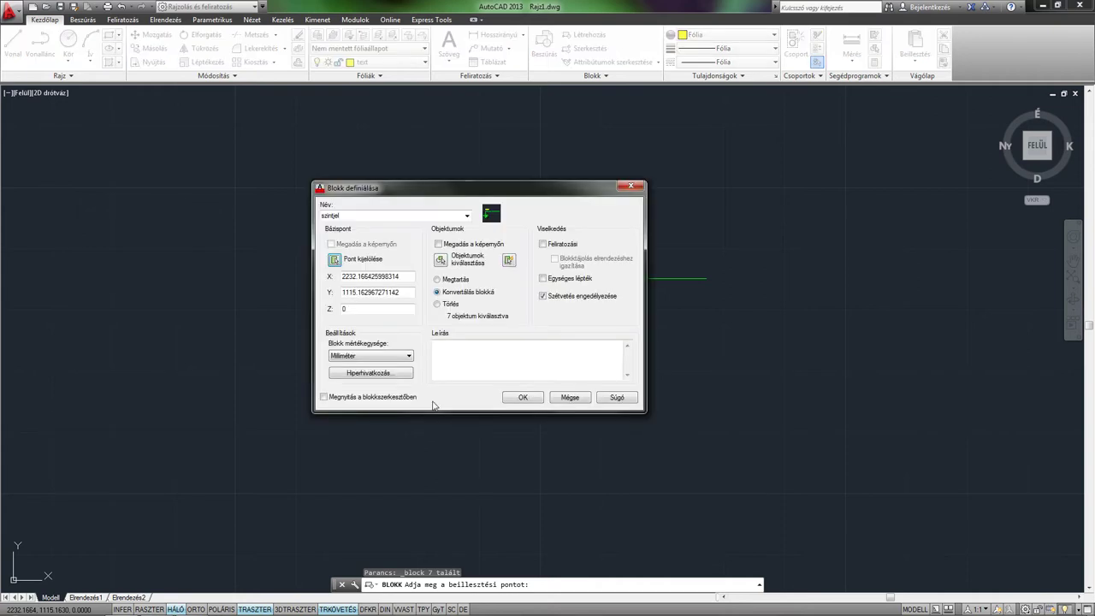
pyautogui.click(535, 401)
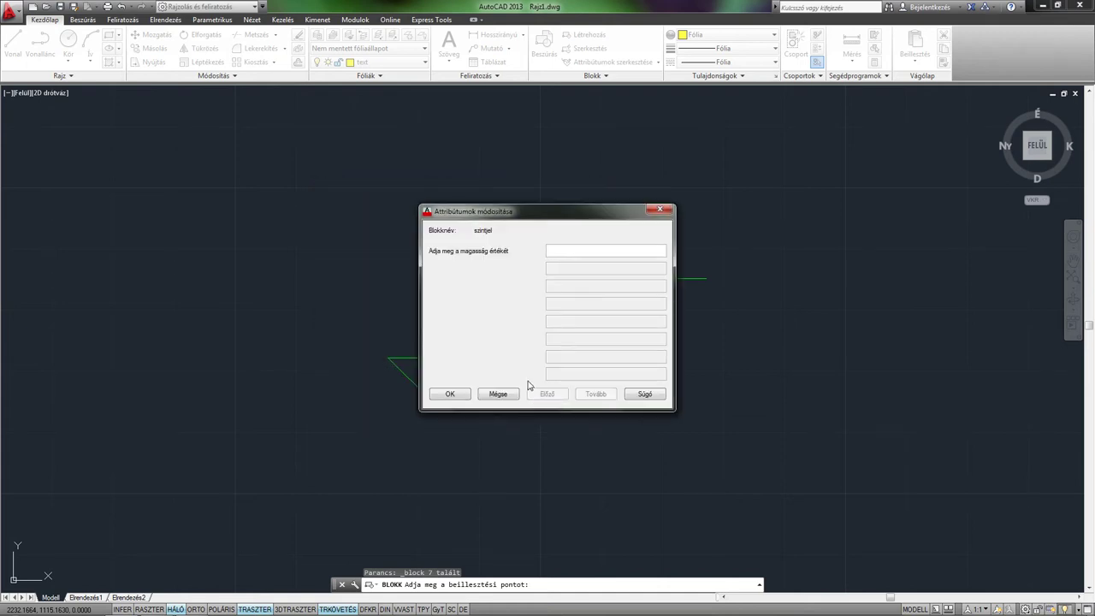
# - Enter 100 as the block's height attribute value
pyautogui.moveTo(523, 219); pyautogui.dragTo(698, 237)
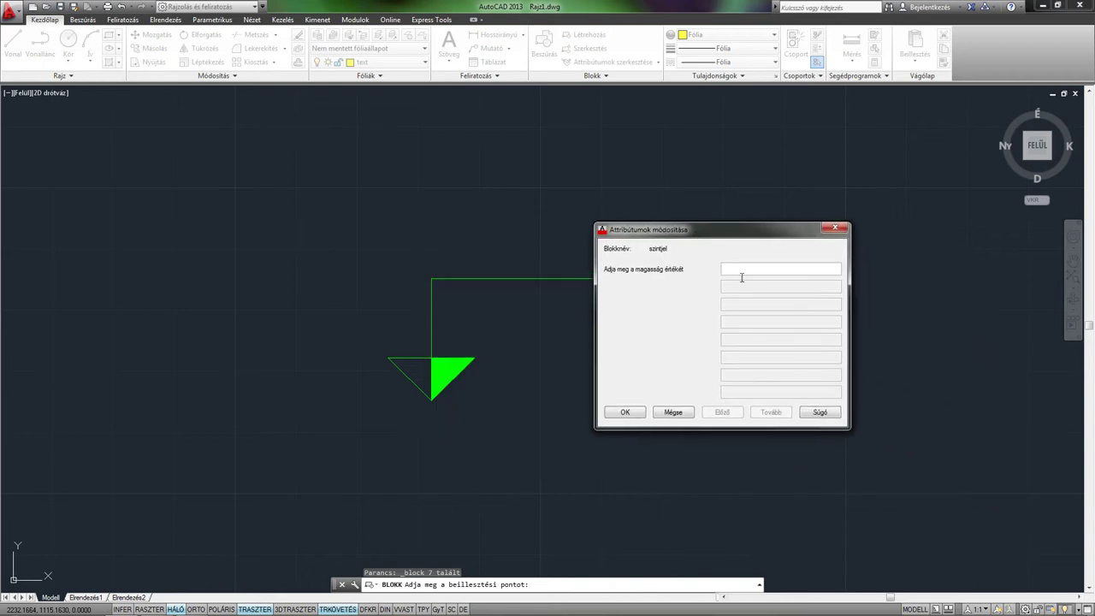
pyautogui.write('100')
pyautogui.hotkey('ctrl', 'a')
pyautogui.click(625, 412)
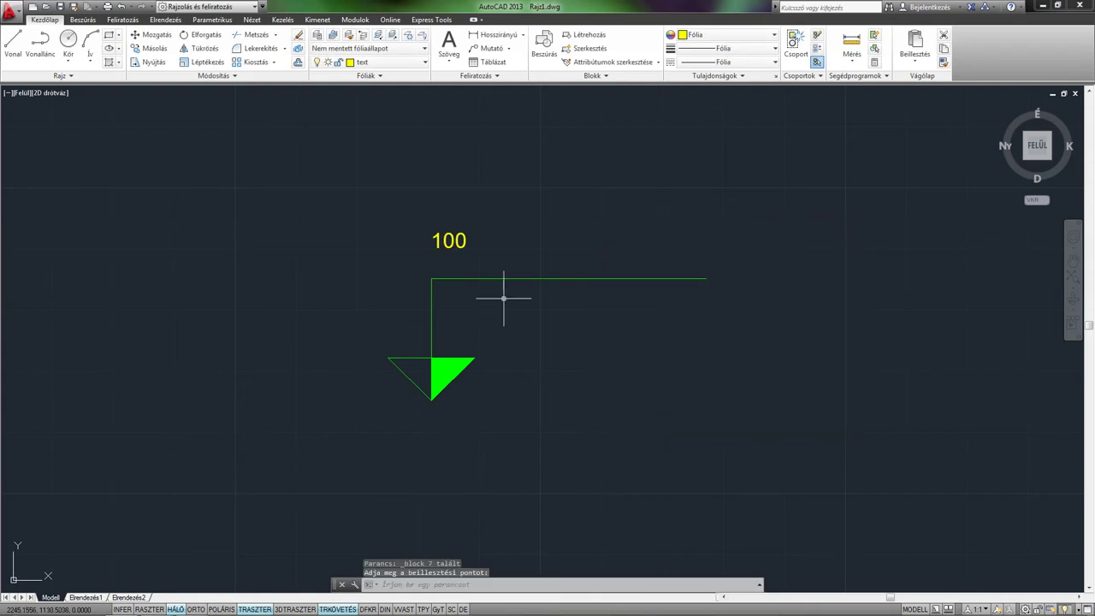
pyautogui.scroll(-2, 454, 275)
pyautogui.scroll(-2, 468, 279)
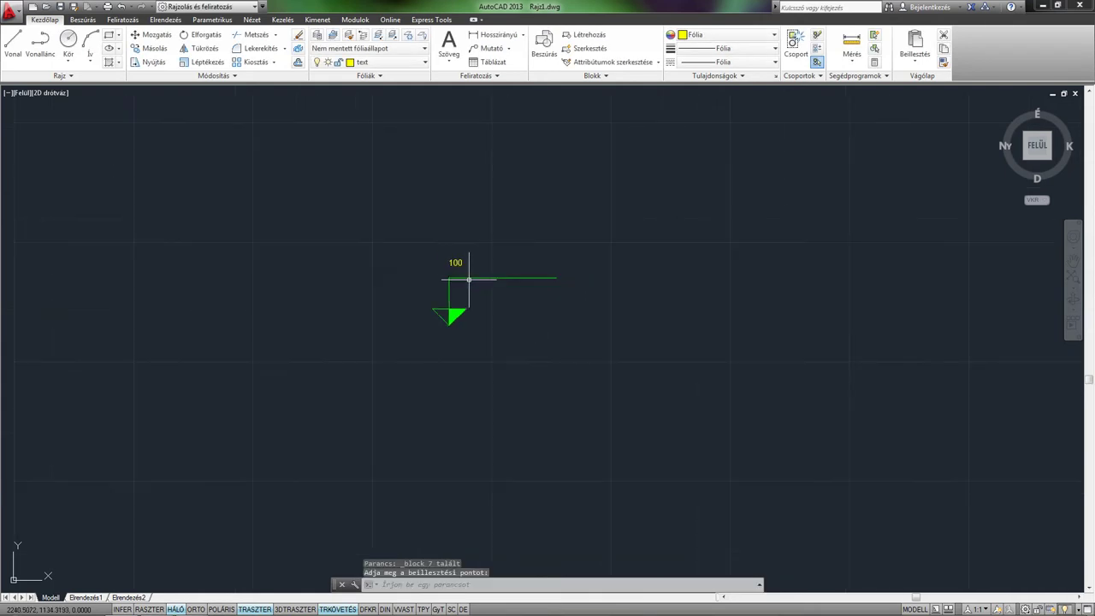
pyautogui.moveTo(527, 334); pyautogui.dragTo(462, 305, button='middle')
pyautogui.moveTo(547, 332); pyautogui.dragTo(521, 322, button='middle')
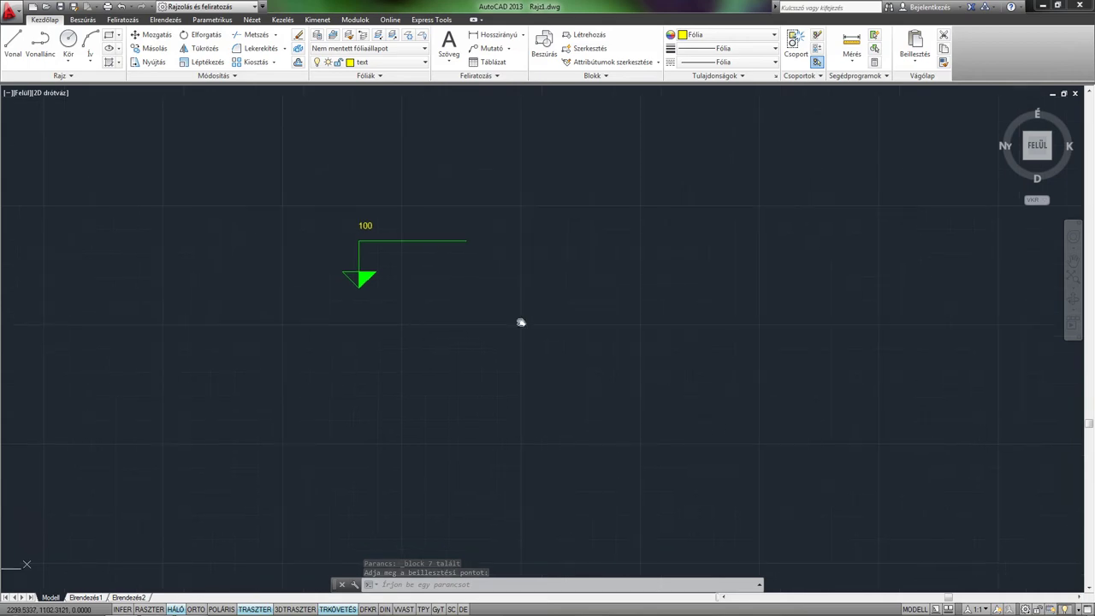
# - Insert a second szintjel block below right of the first, with height value 200
pyautogui.click(550, 50)
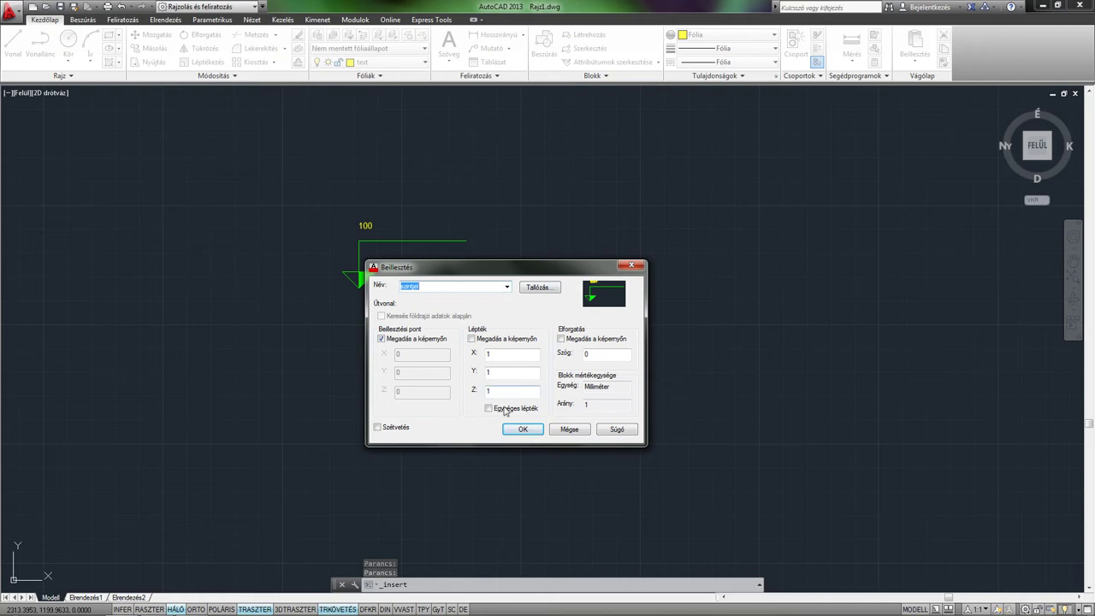
pyautogui.click(521, 428)
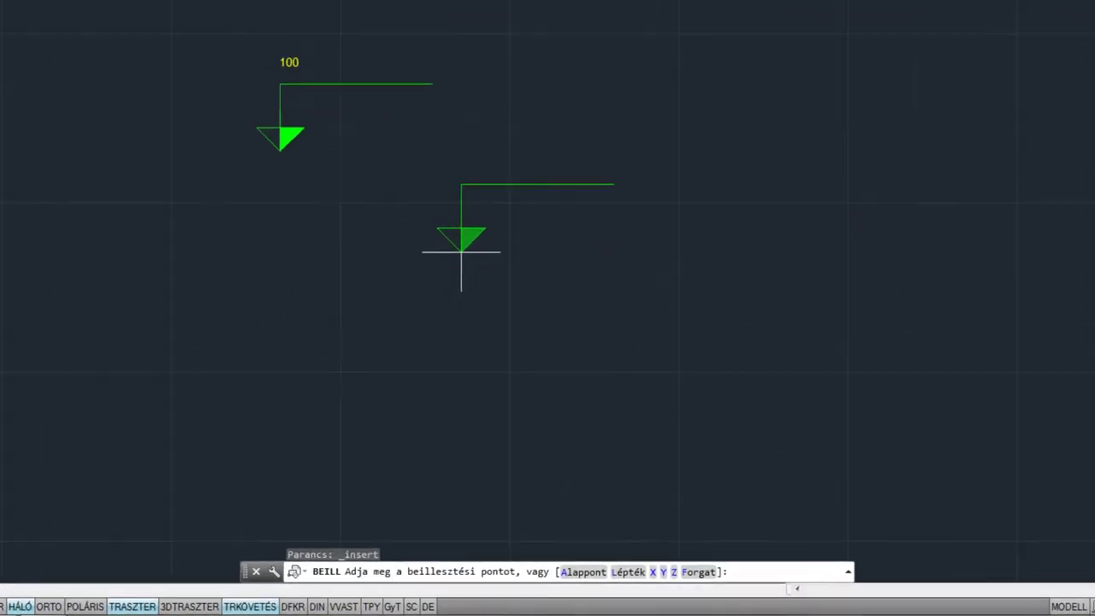
pyautogui.click(461, 251)
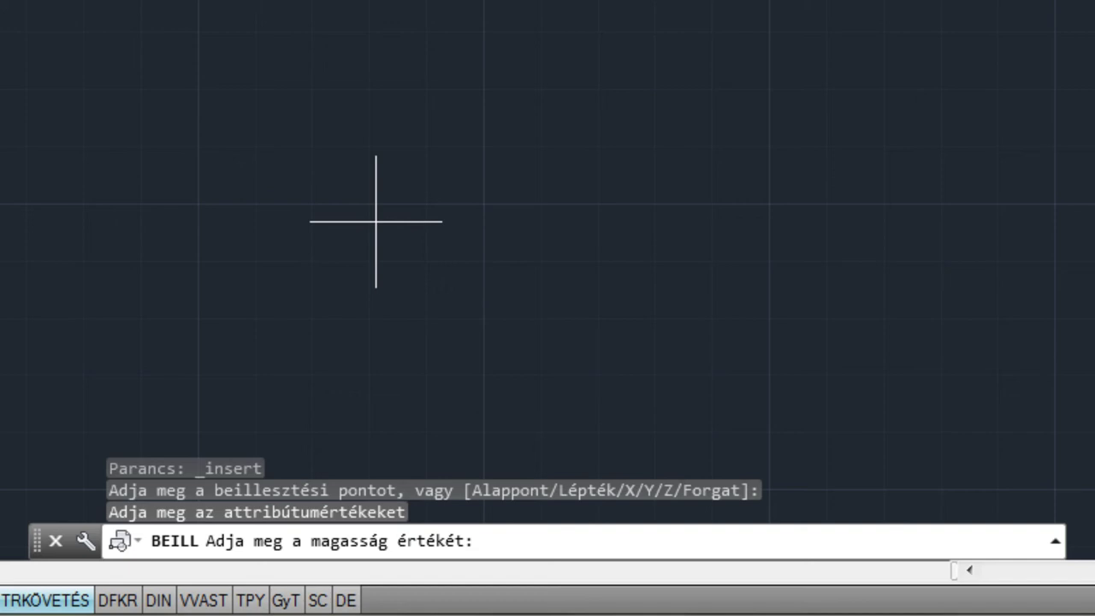
pyautogui.write('200')
pyautogui.press('Return')
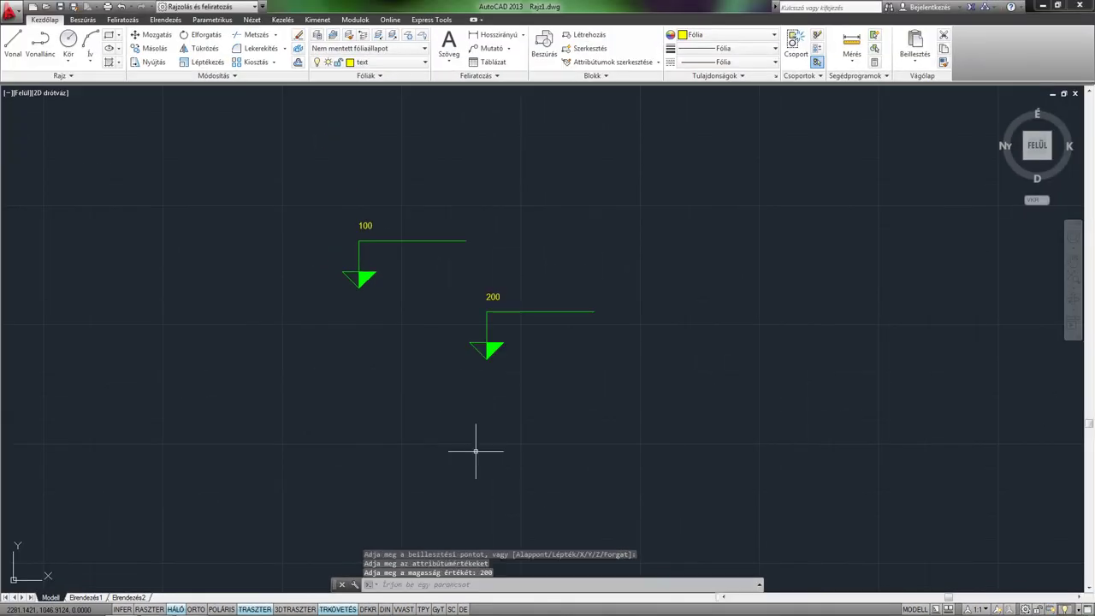
# - Window-select both trial markers (100 and 200) and delete them
pyautogui.scroll(-2, 497, 345)
pyautogui.moveTo(496, 345); pyautogui.dragTo(472, 308, button='middle')
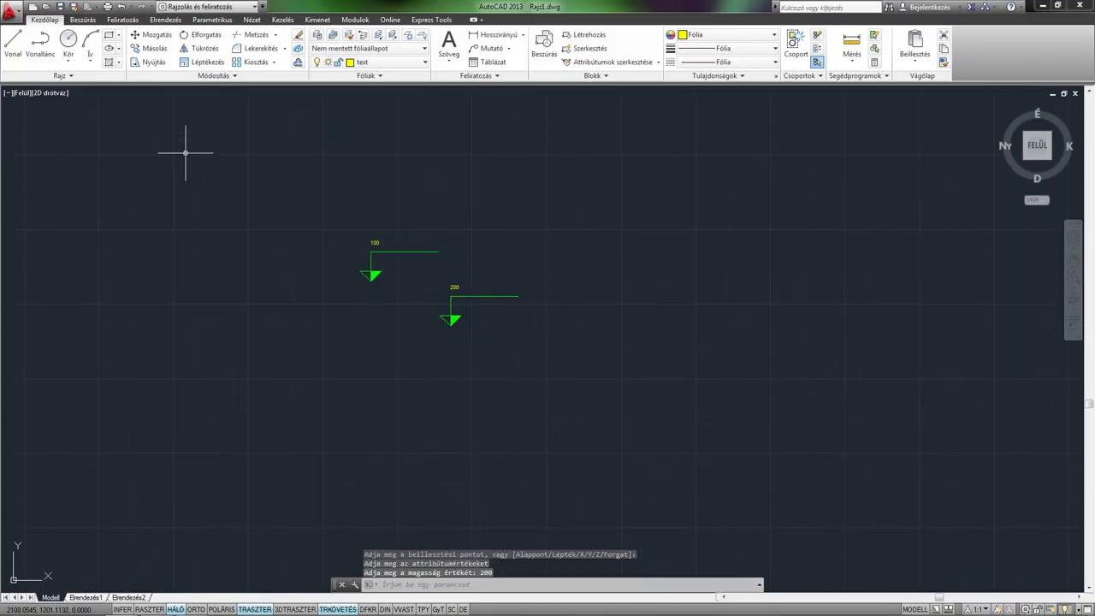
pyautogui.moveTo(208, 186); pyautogui.dragTo(297, 217, button='middle')
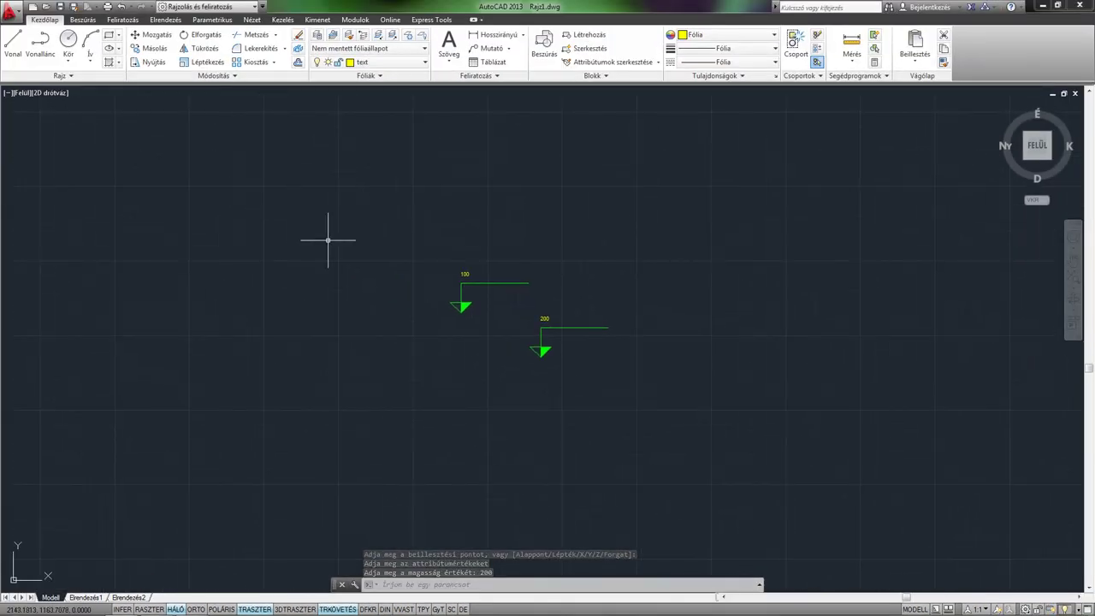
pyautogui.click(655, 429)
pyautogui.click(413, 219)
pyautogui.press('Delete')
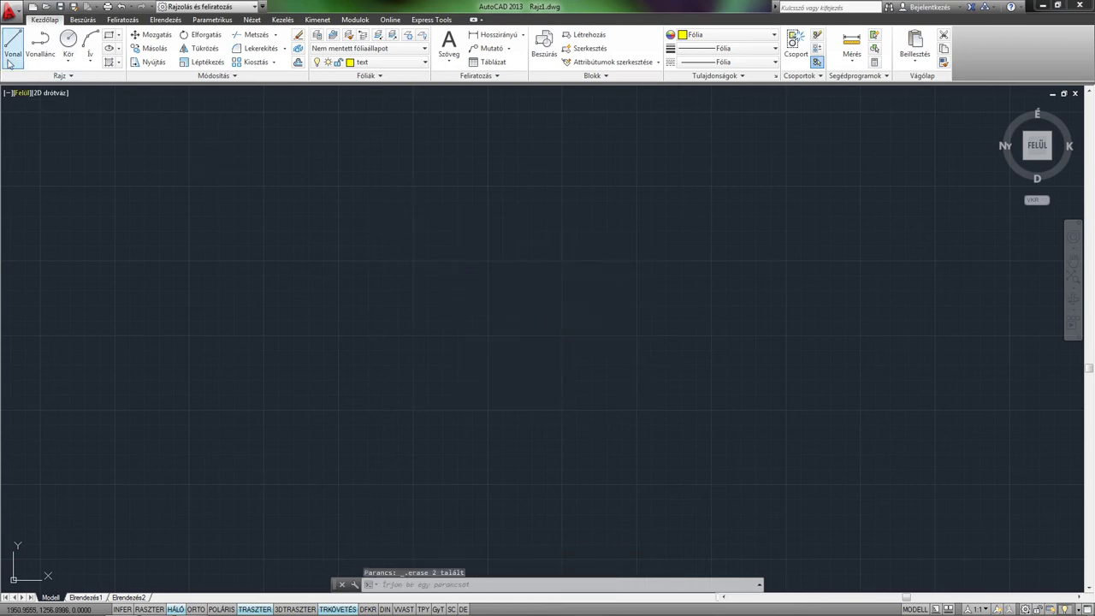
# - Draw a stepped terrain polyline (VL) with Ortho on: two drops, then a rise to the end
pyautogui.write('v')
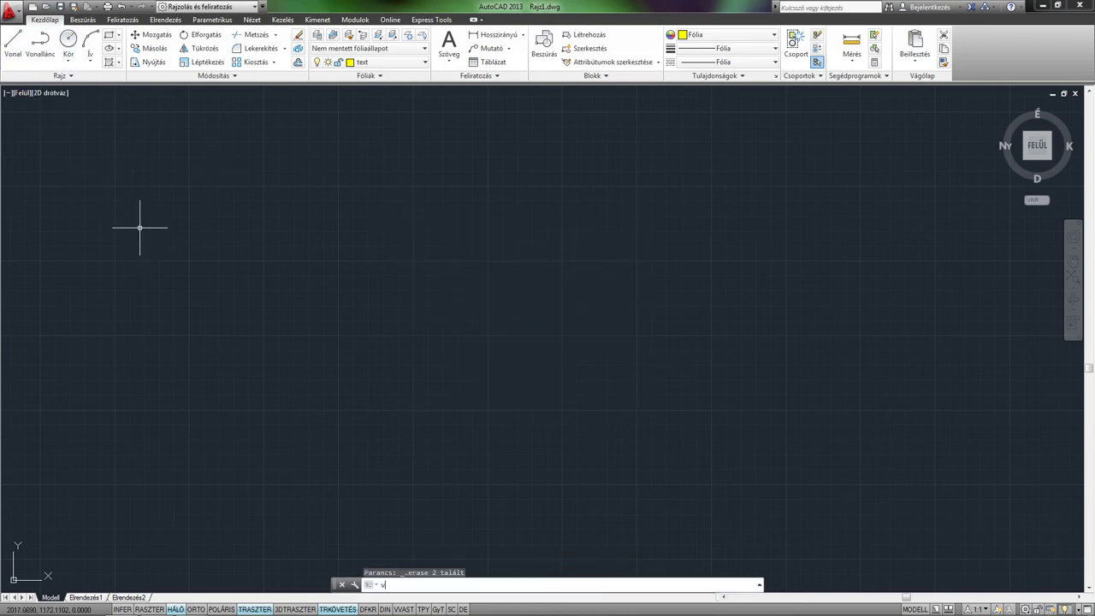
pyautogui.write('l')
pyautogui.press('Return')
pyautogui.click(264, 236)
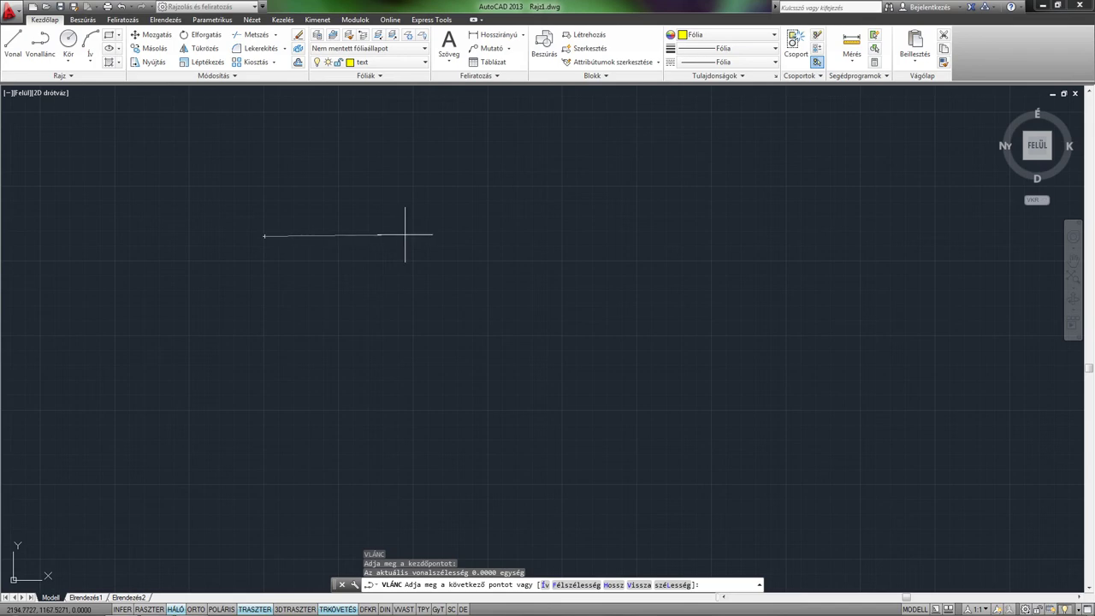
pyautogui.press('F8')
pyautogui.click(370, 236)
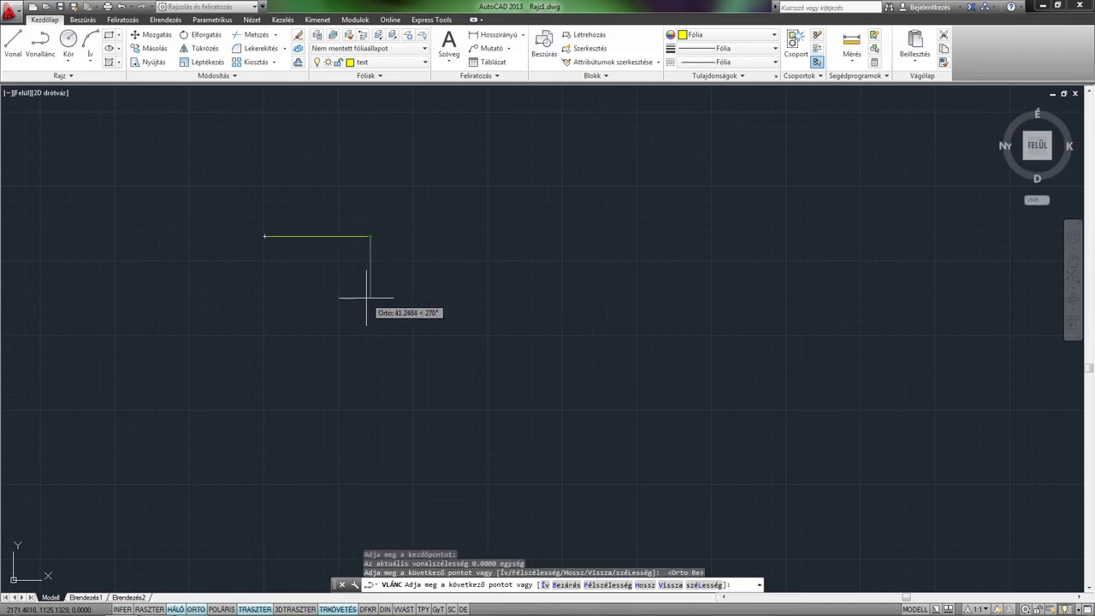
pyautogui.click(370, 298)
pyautogui.click(530, 298)
pyautogui.click(531, 366)
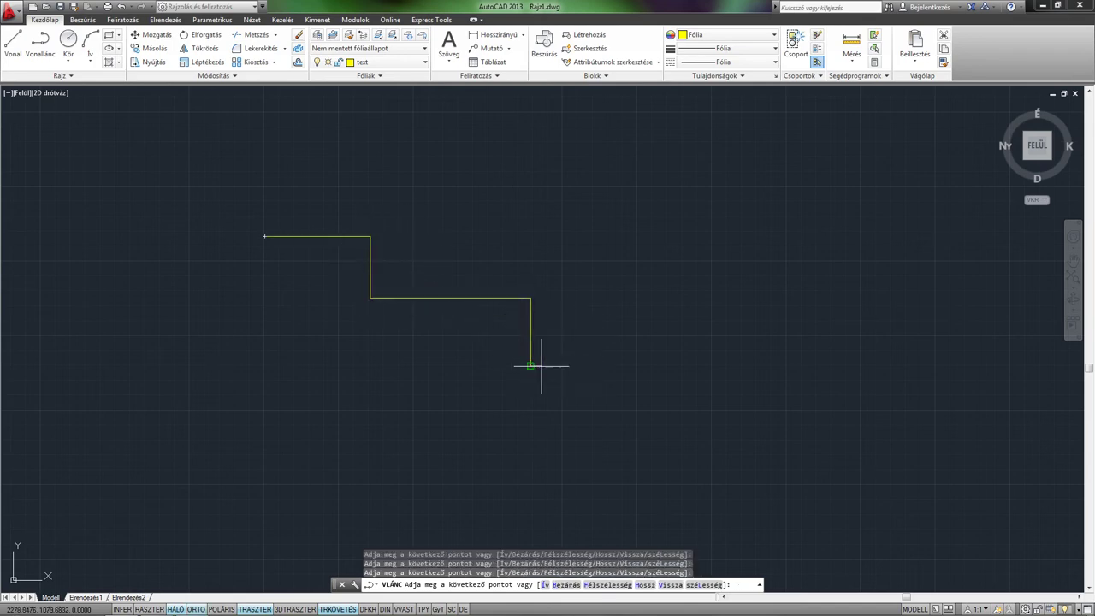
pyautogui.click(743, 366)
pyautogui.click(742, 259)
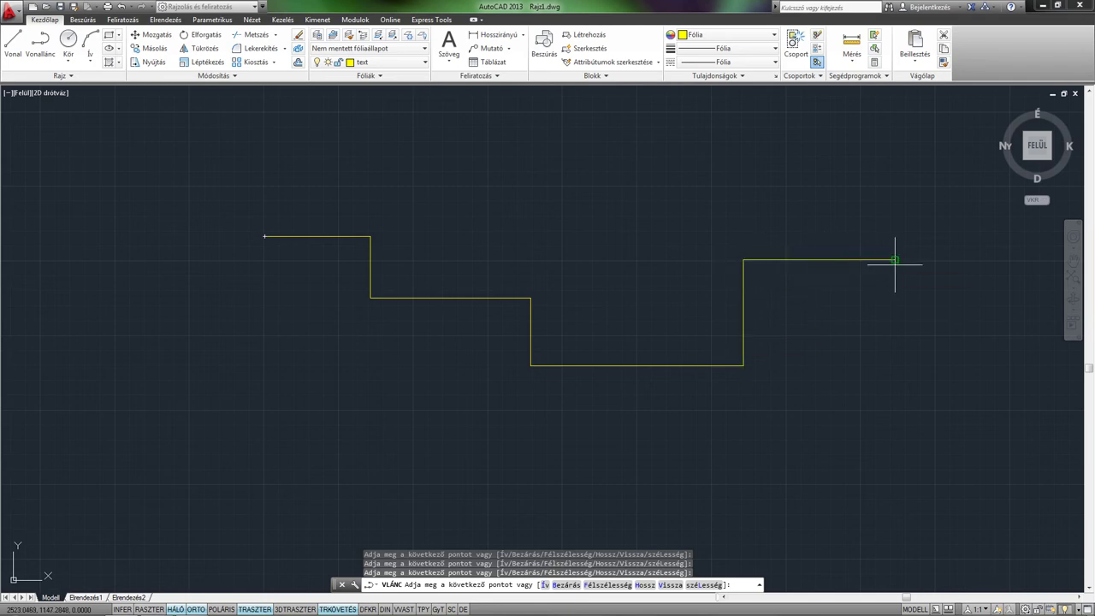
pyautogui.click(895, 259)
pyautogui.press('Return')
pyautogui.click(858, 422)
# - Move the stepped polyline onto the green kontur layer
pyautogui.click(287, 128)
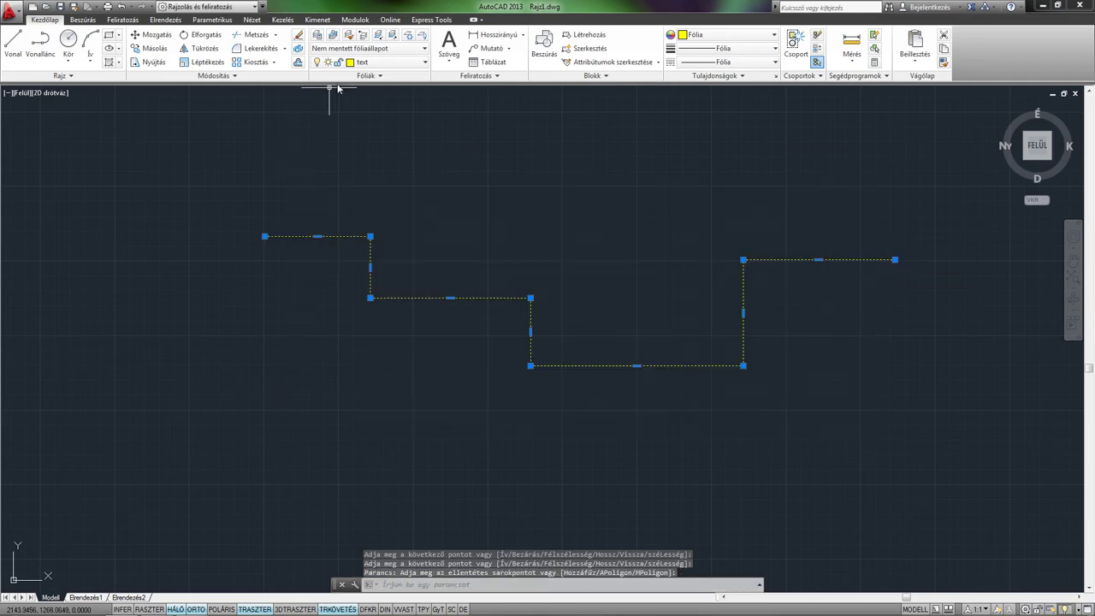
pyautogui.click(384, 62)
pyautogui.click(359, 97)
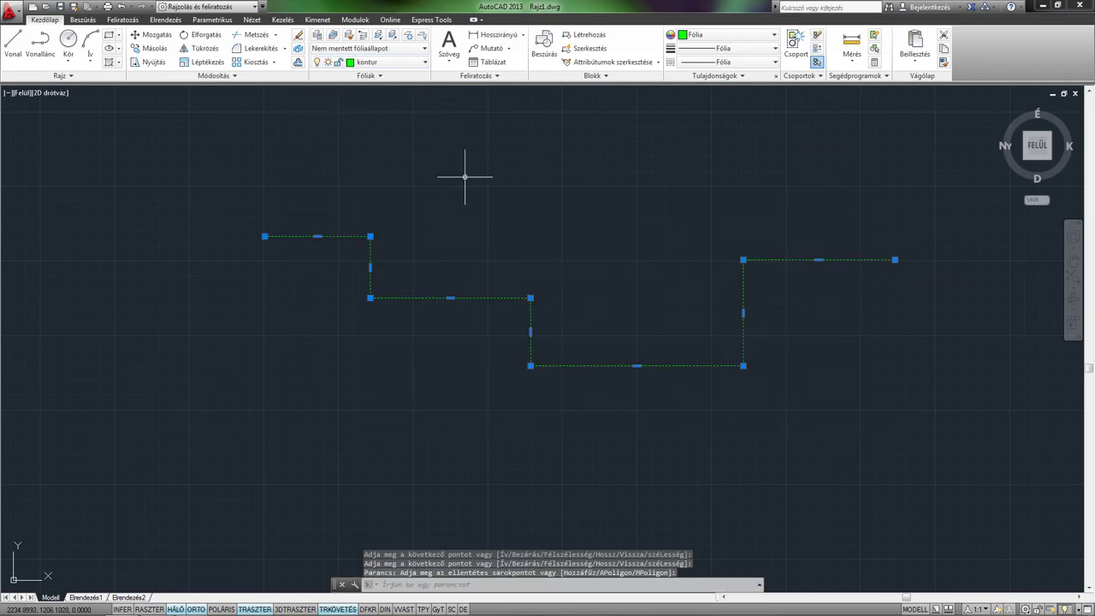
pyautogui.press('Escape')
pyautogui.moveTo(438, 176); pyautogui.dragTo(414, 178, button='middle')
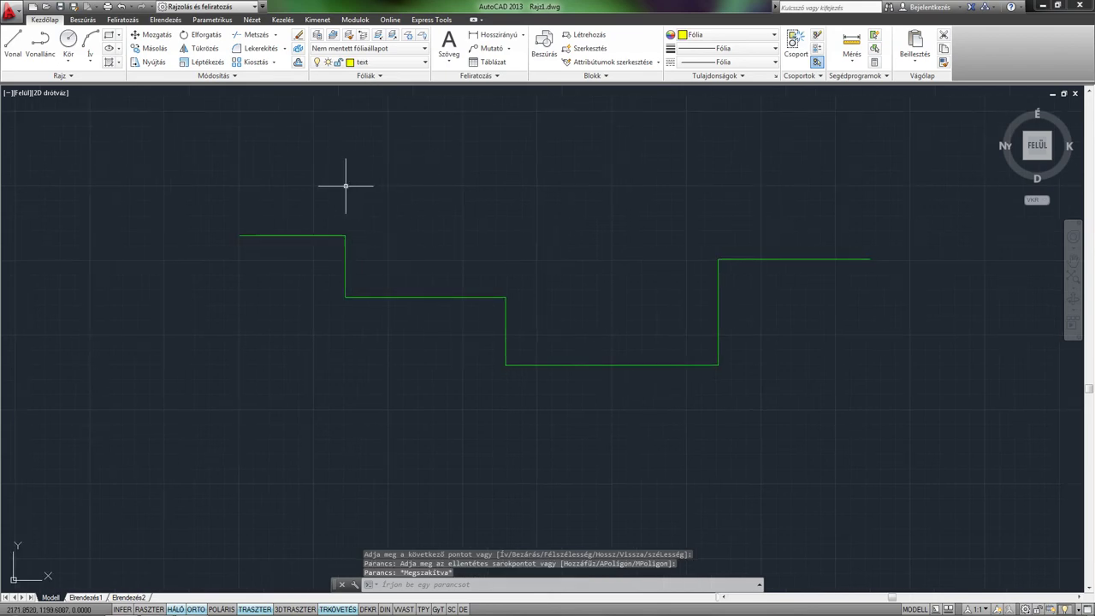
# - Insert an elevation-marker block at the first step's corner labelled 100 m
pyautogui.write('b')
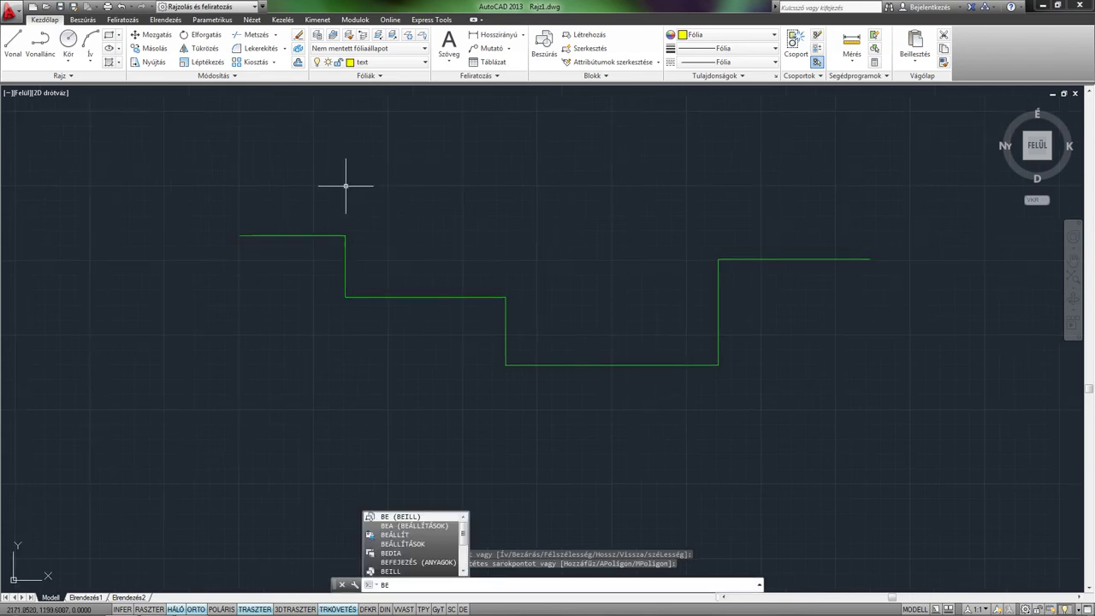
pyautogui.press('Return')
pyautogui.click(523, 430)
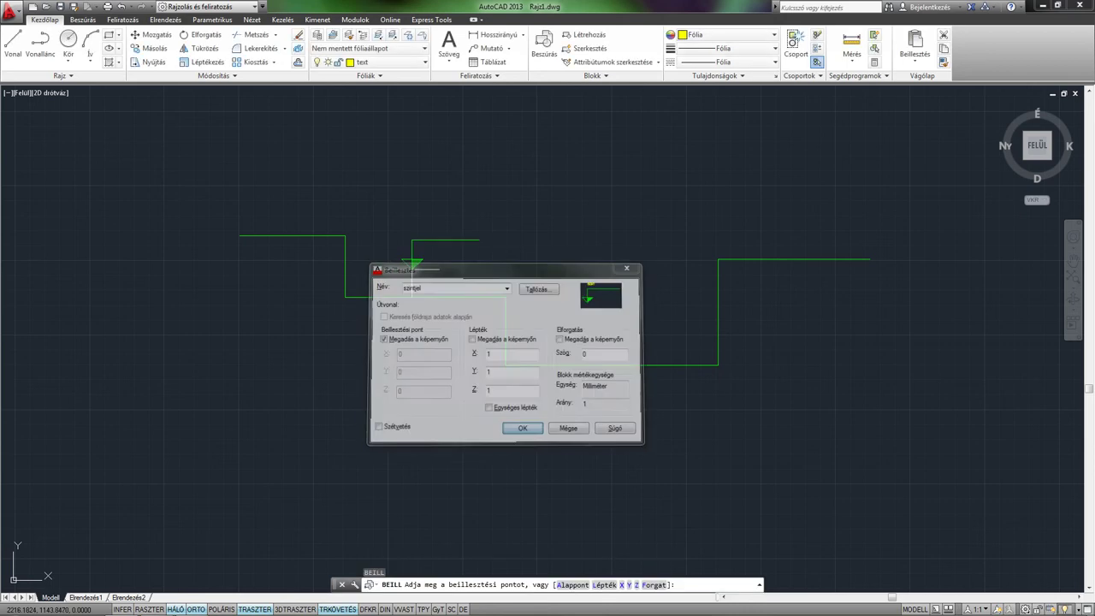
pyautogui.click(345, 232)
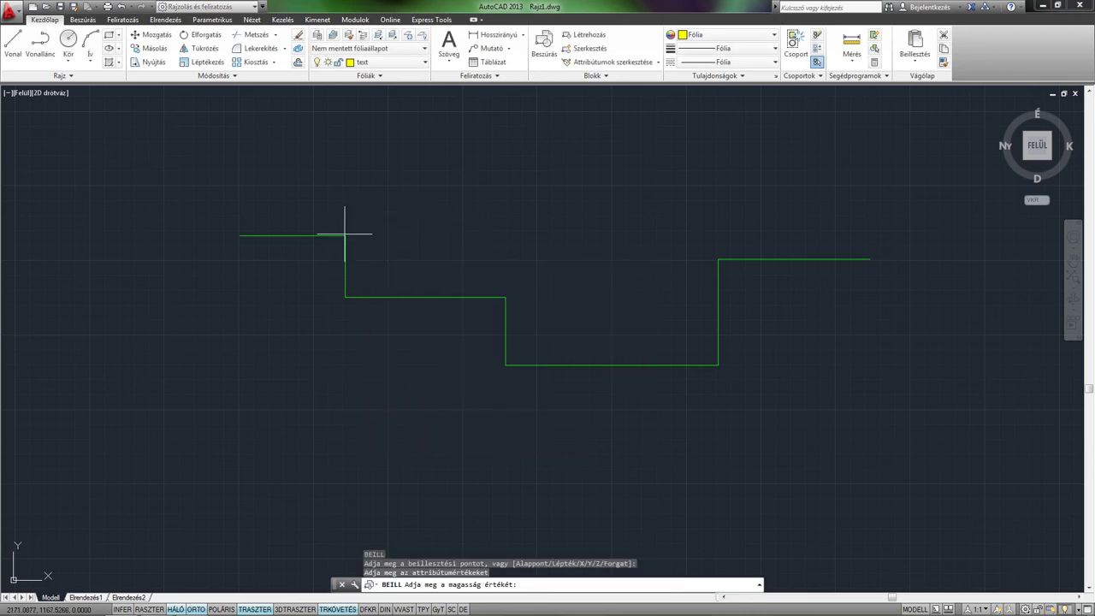
pyautogui.write('100')
pyautogui.press('Return')
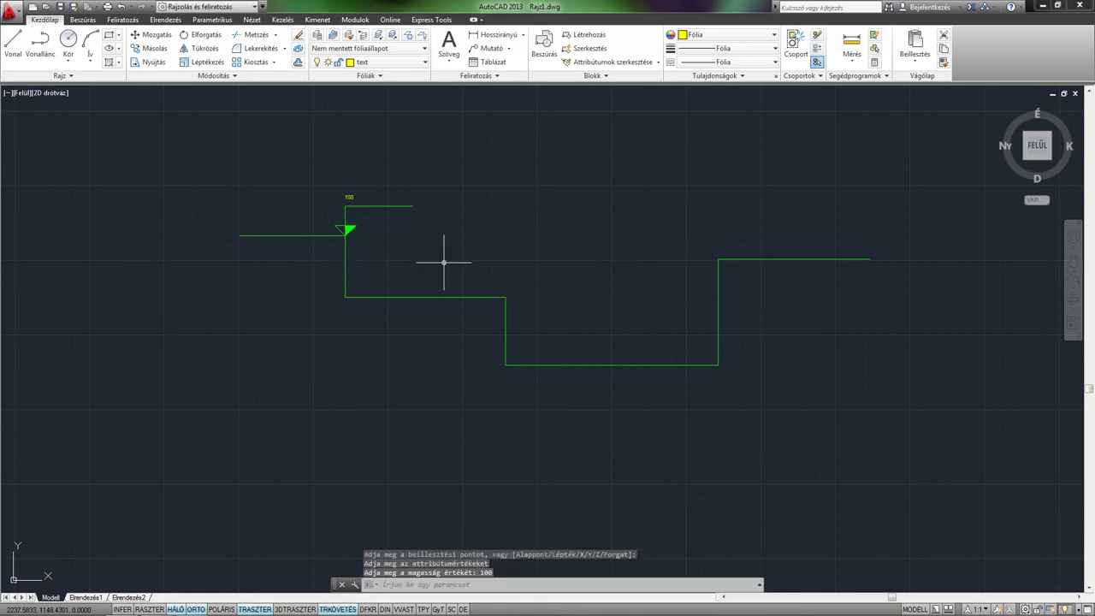
# - Insert a second elevation marker at the second step's corner labelled 80 m
pyautogui.write('be')
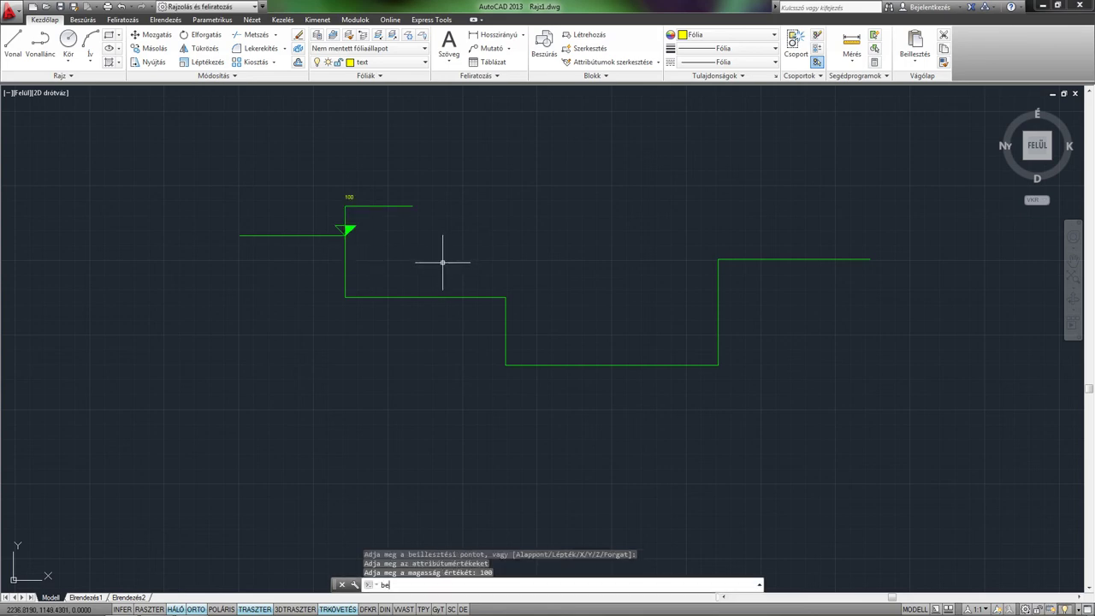
pyautogui.press('Return')
pyautogui.click(526, 429)
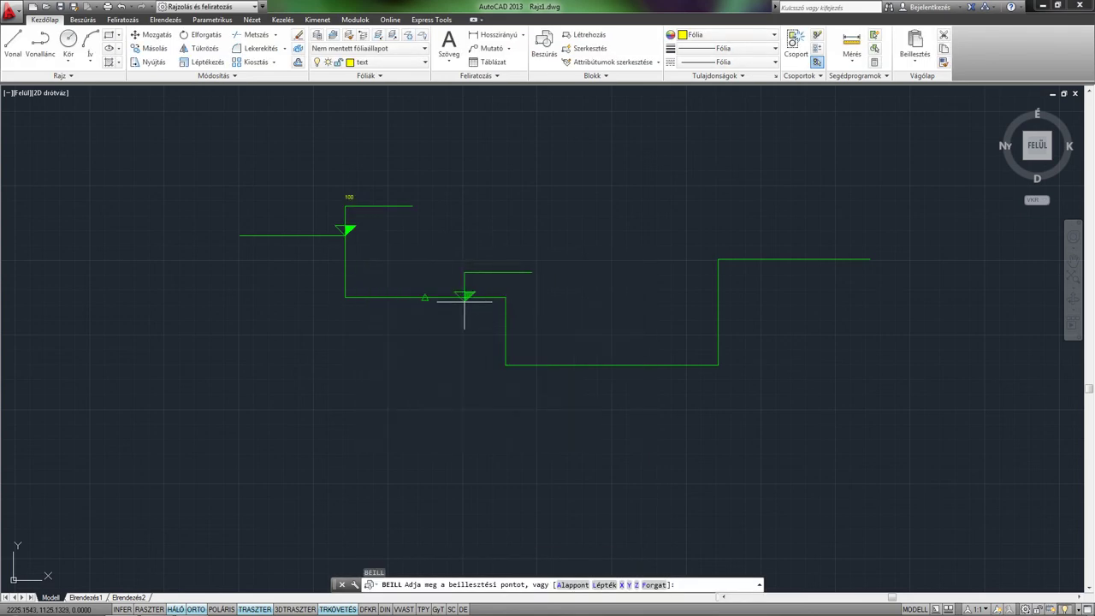
pyautogui.click(497, 299)
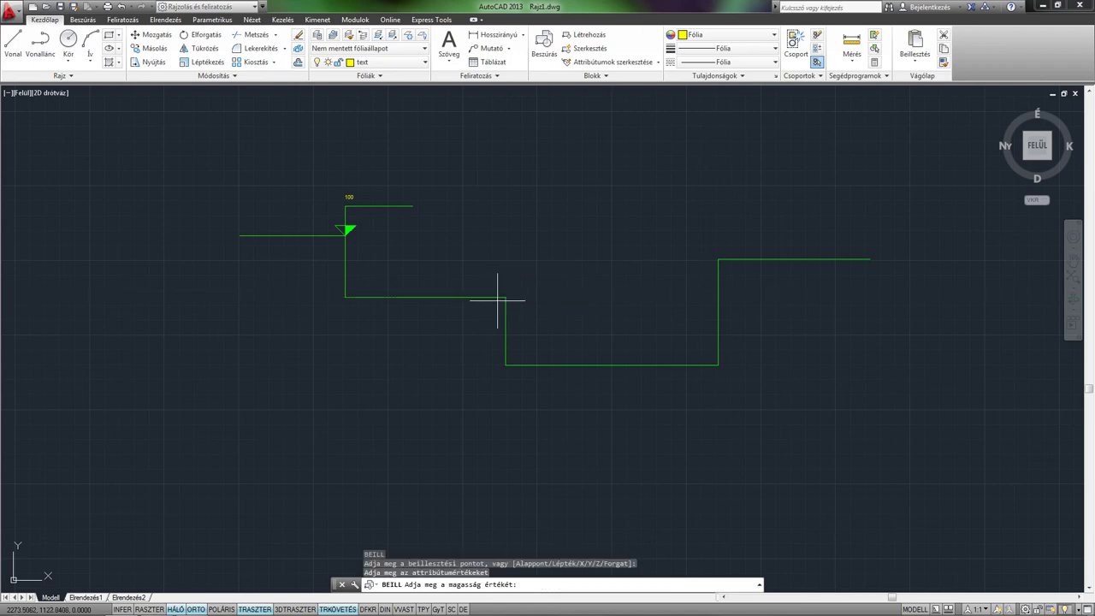
pyautogui.write('80')
pyautogui.press('Return')
pyautogui.press('Return')
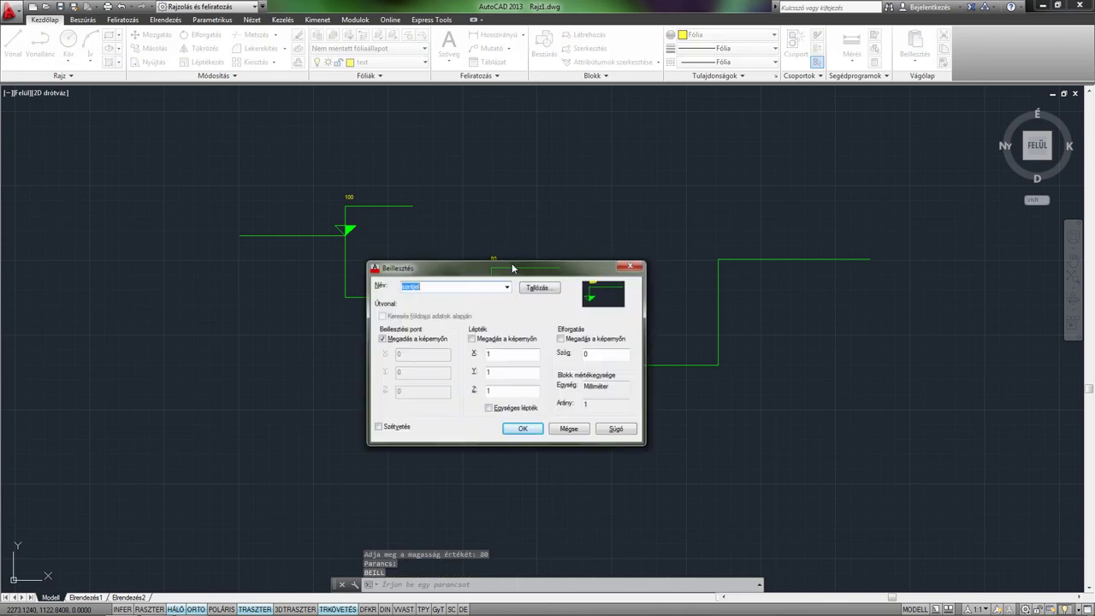
# - Insert a third elevation marker at the top of the rise labelled 90 m
pyautogui.moveTo(604, 269); pyautogui.dragTo(722, 384)
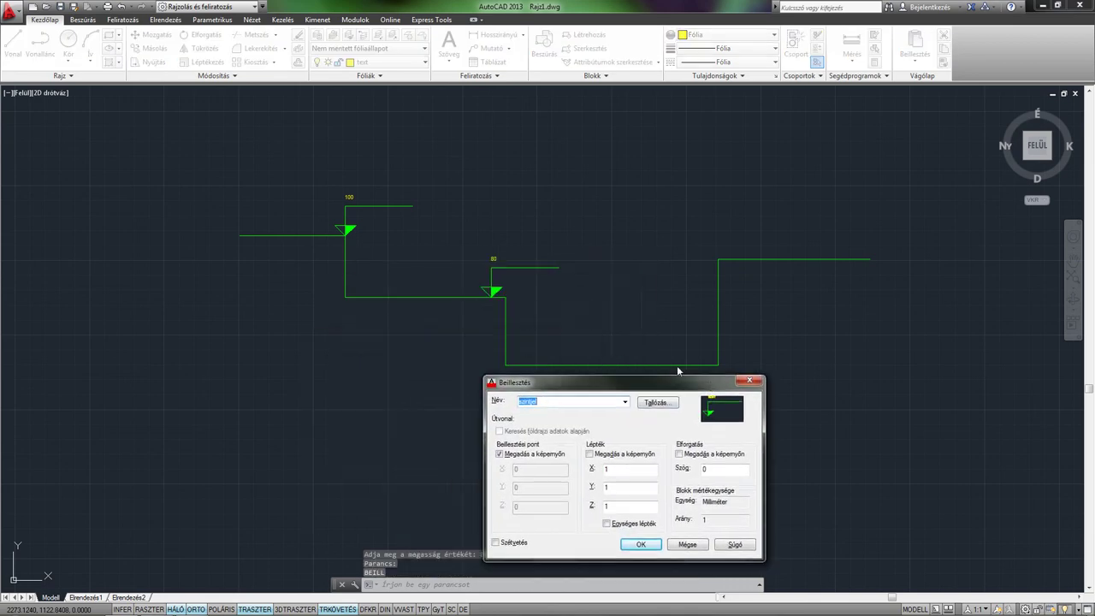
pyautogui.click(641, 544)
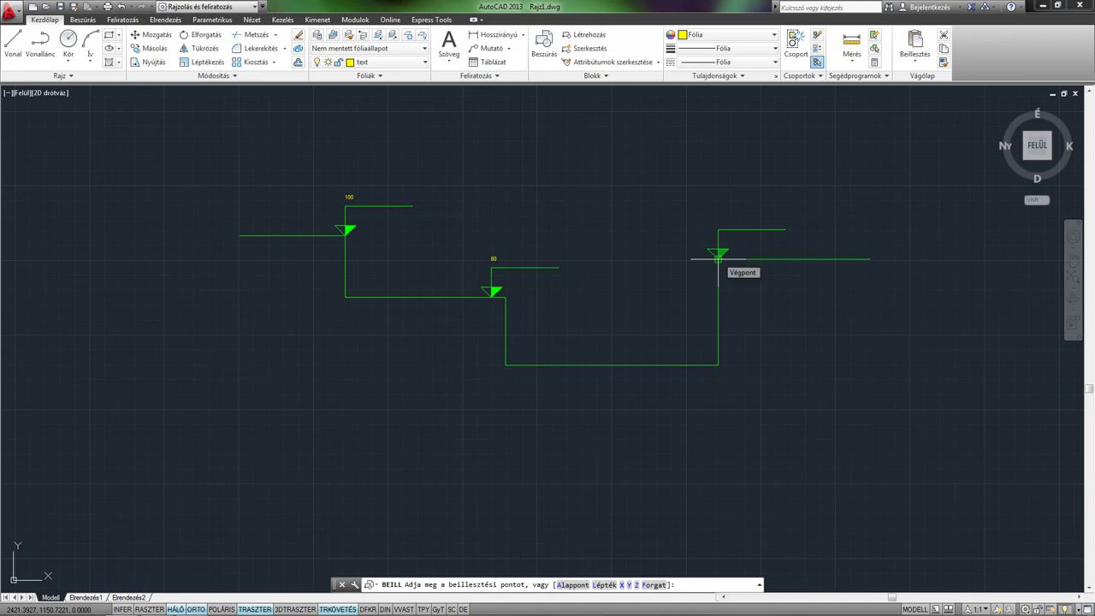
pyautogui.click(718, 257)
pyautogui.write('90 m')
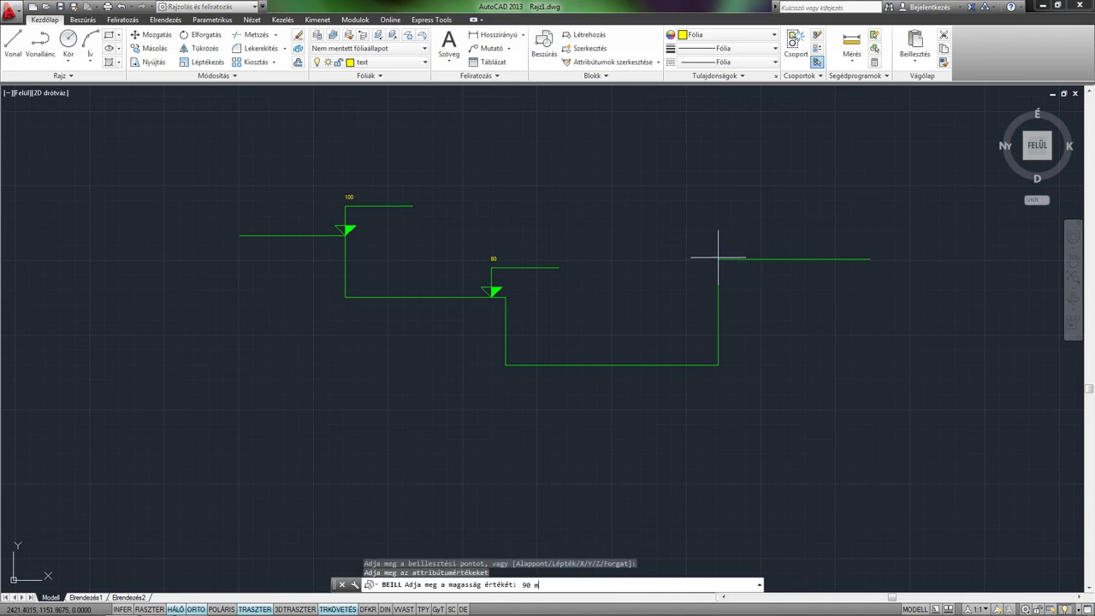
pyautogui.press('Return')
pyautogui.scroll(2, 711, 202)
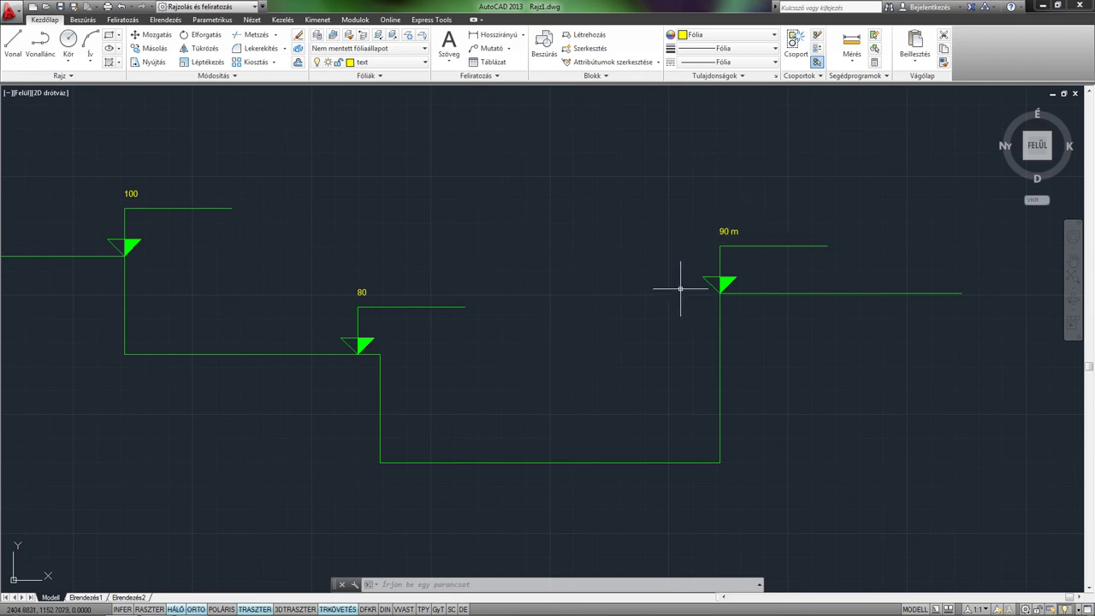
pyautogui.hotkey('ctrl', 'v')
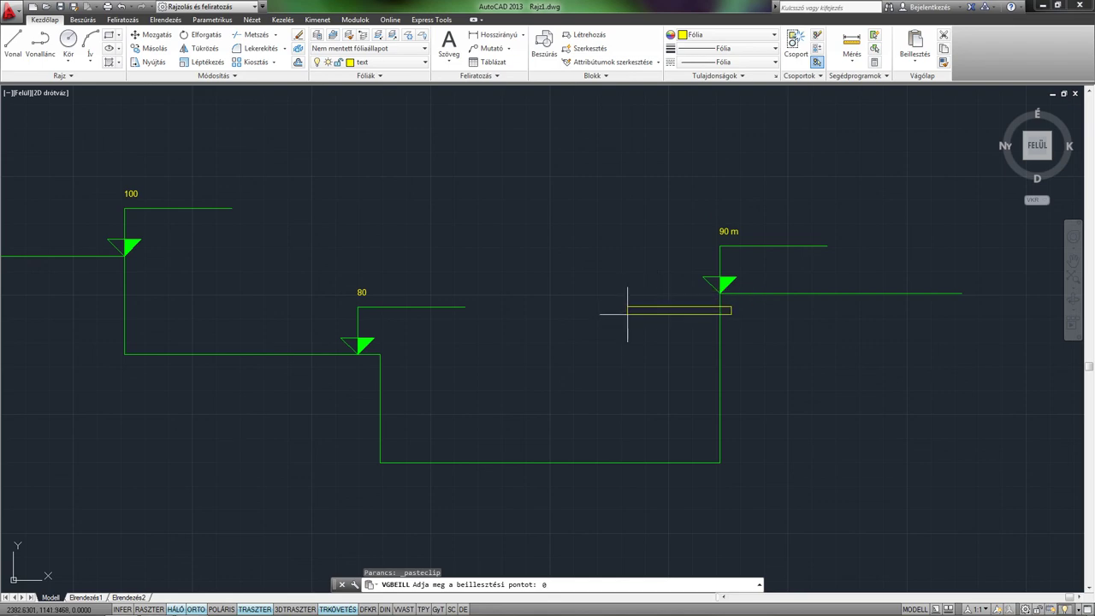
# - Cancel the paste and insert a marker on the lowest step labelled 'Ez egy AutoCAD tanfolyam'
pyautogui.press('Escape')
pyautogui.write('be')
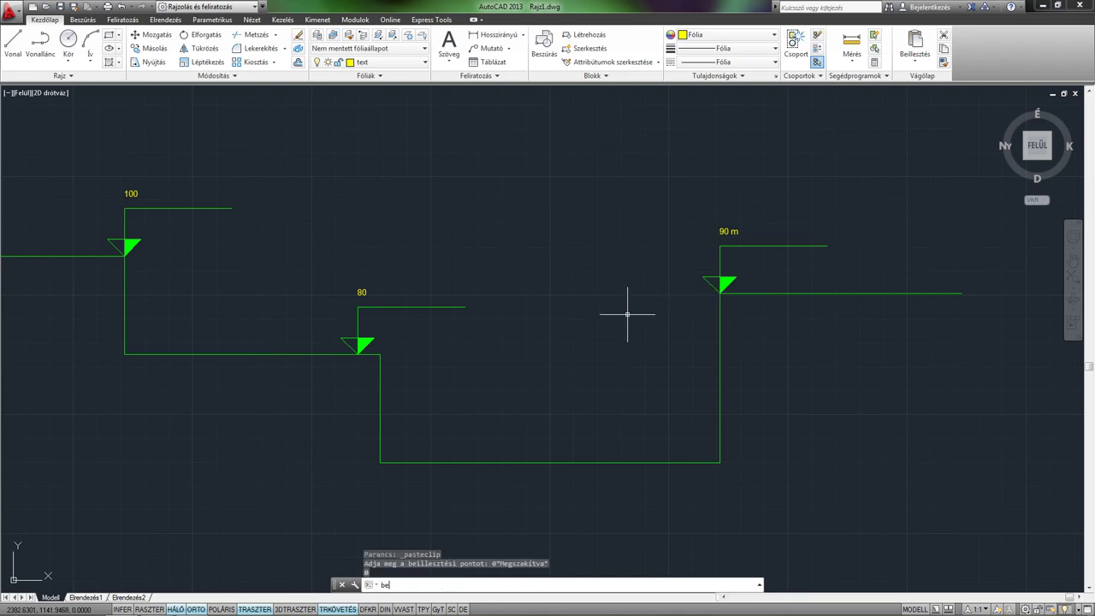
pyautogui.write('ill')
pyautogui.press('Return')
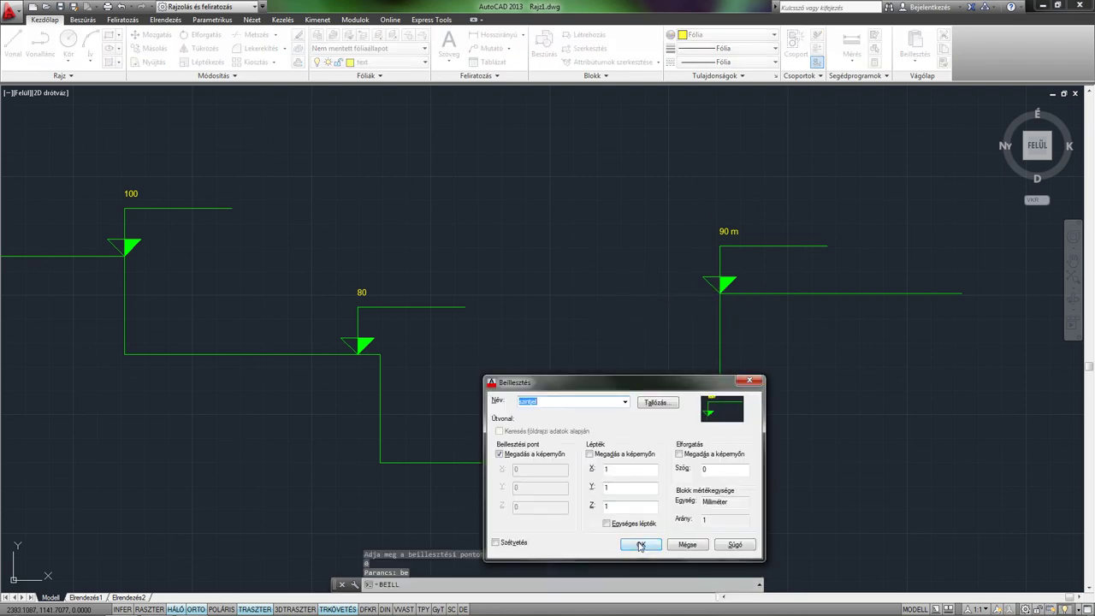
pyautogui.click(642, 548)
pyautogui.click(550, 460)
pyautogui.write('Ez egy Au')
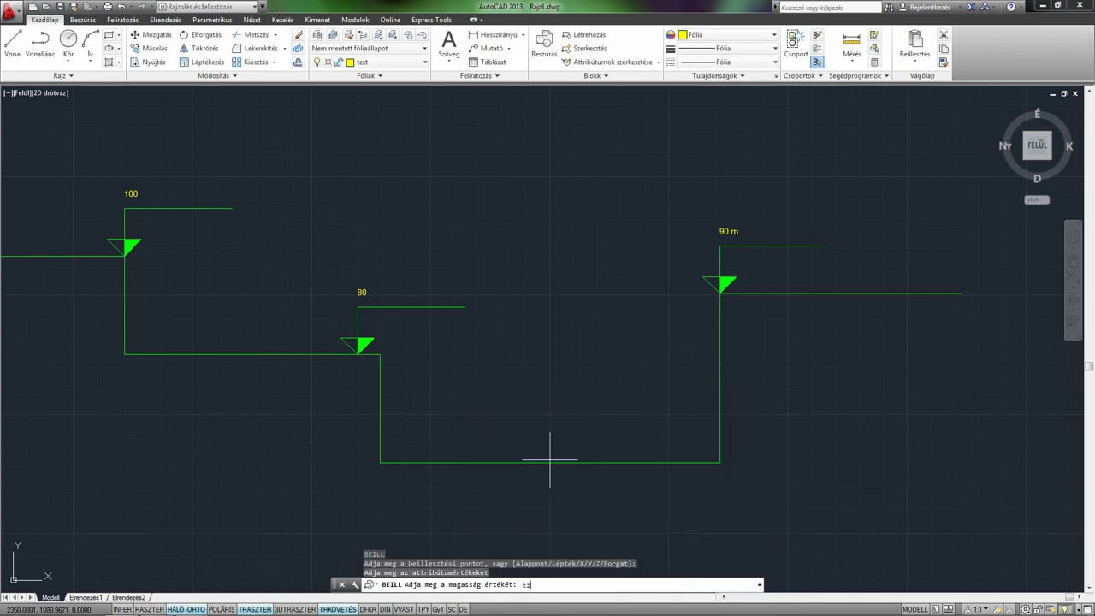
pyautogui.write('to')
pyautogui.write('CAD ')
pyautogui.write('tanfo')
pyautogui.write('lyam')
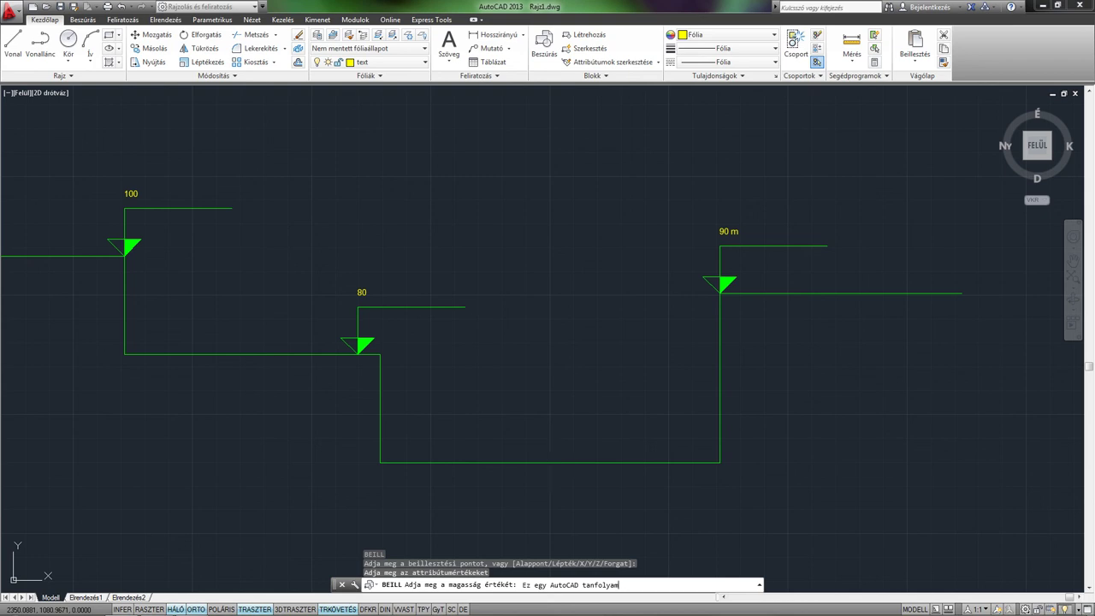
pyautogui.press('Return')
pyautogui.scroll(2, 556, 488)
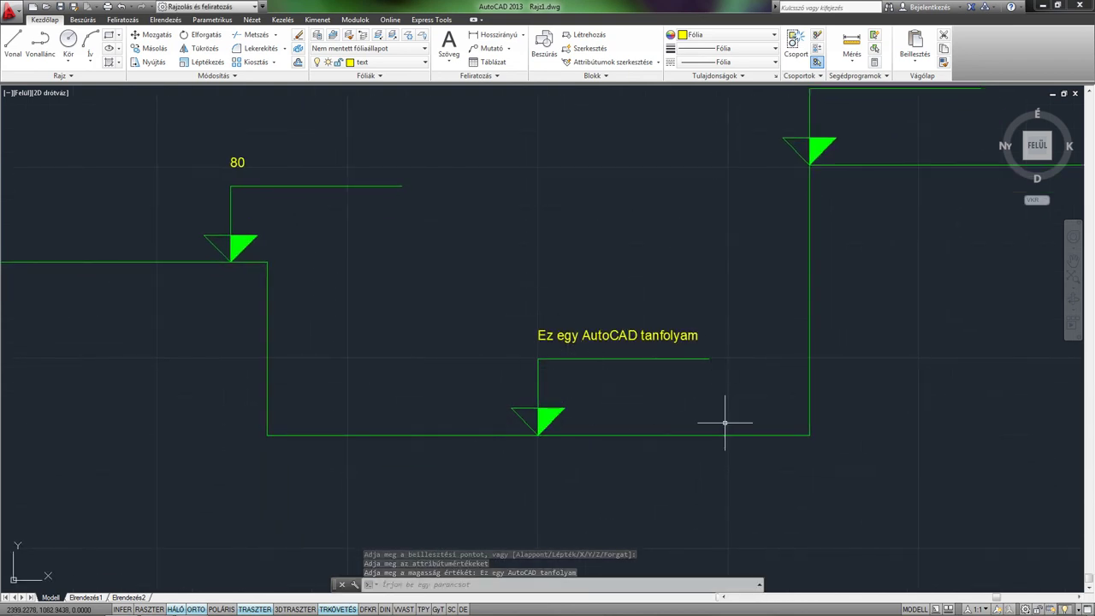
pyautogui.moveTo(716, 391); pyautogui.dragTo(713, 439, button='middle')
pyautogui.scroll(-2, 713, 439)
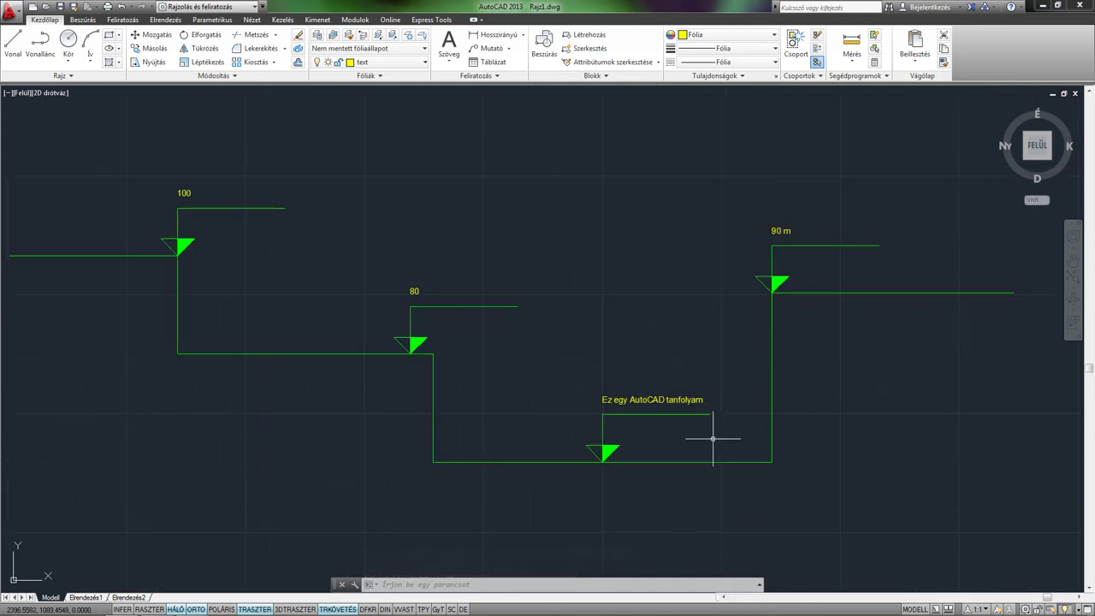